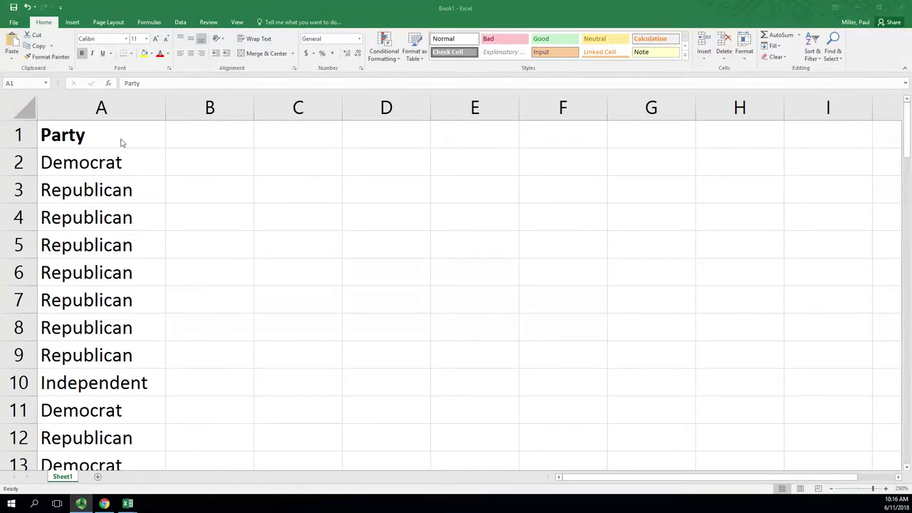
- Copy the Party heading from cell A1 into cell C1 to head a separate category list
left_click(77, 107)
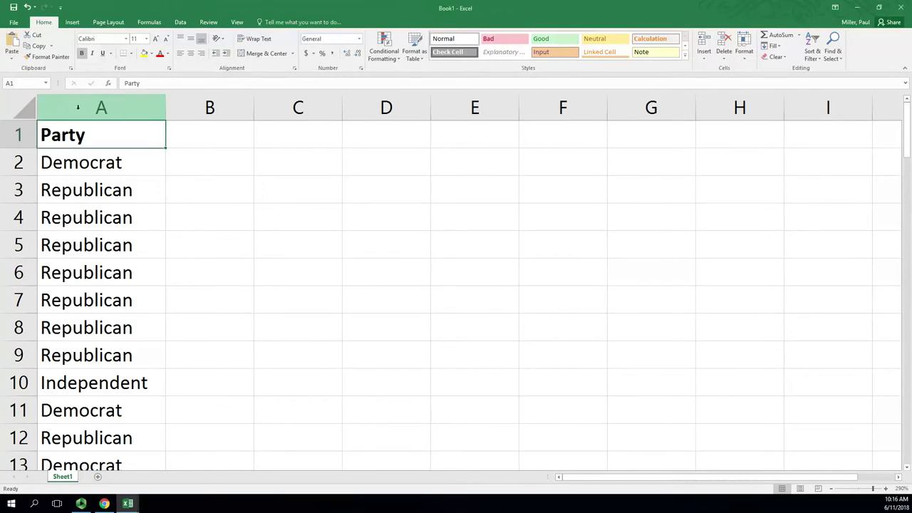
left_click(101, 107)
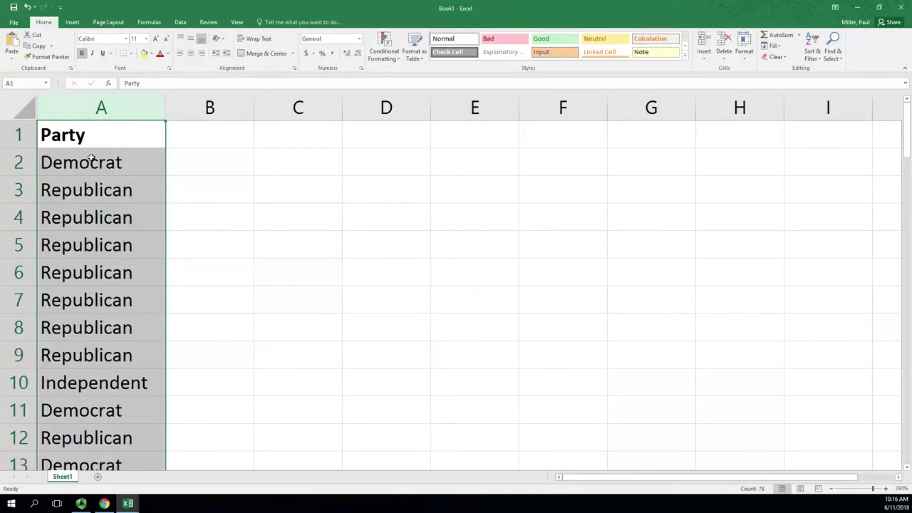
left_click(110, 137)
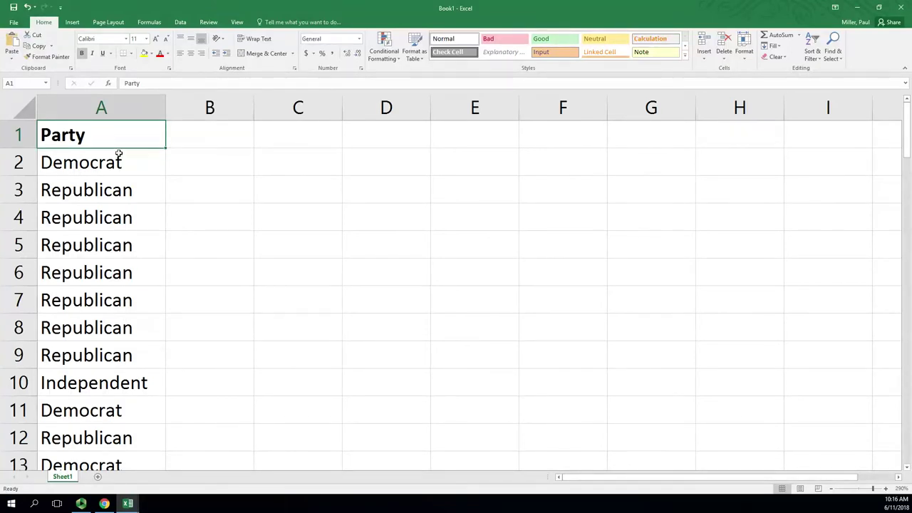
right_click(84, 137)
left_click(100, 158)
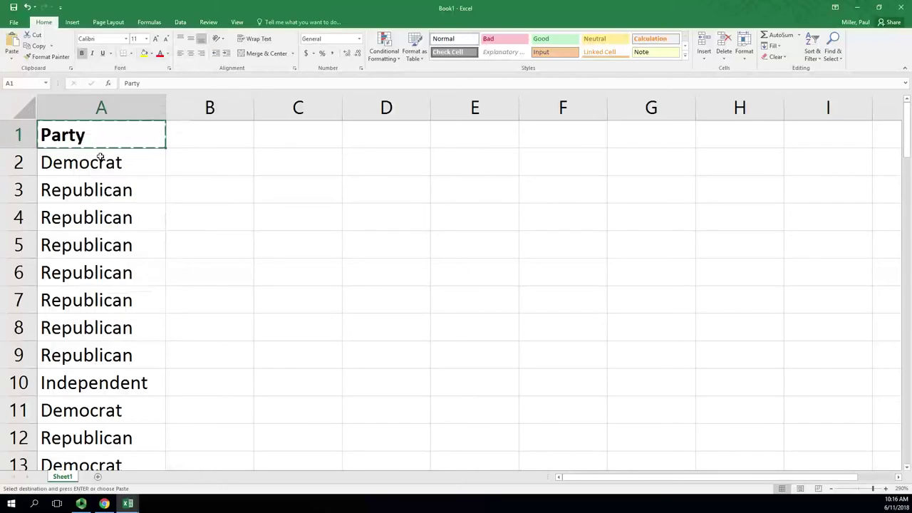
right_click(272, 143)
left_click(301, 180)
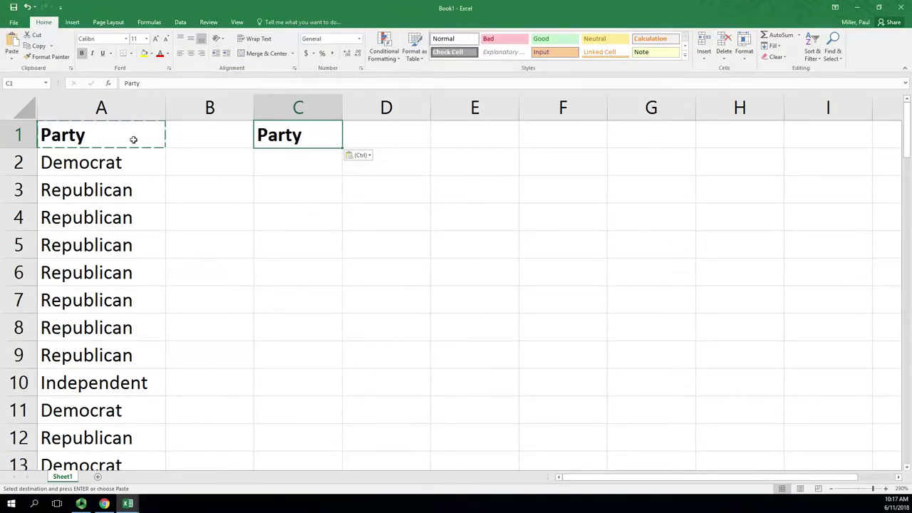
left_click(295, 211)
left_click(272, 166)
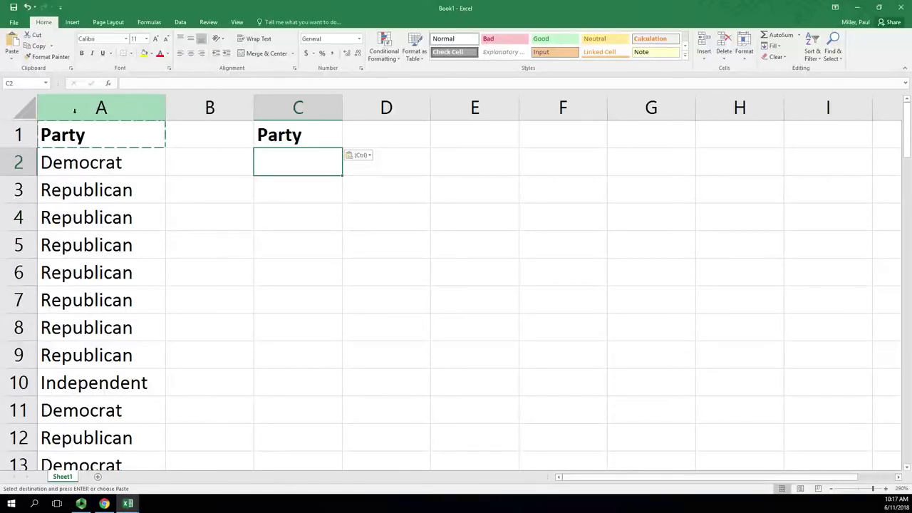
- Sort the party responses in column A from A to Z and look over the sorted groups
left_click(128, 110)
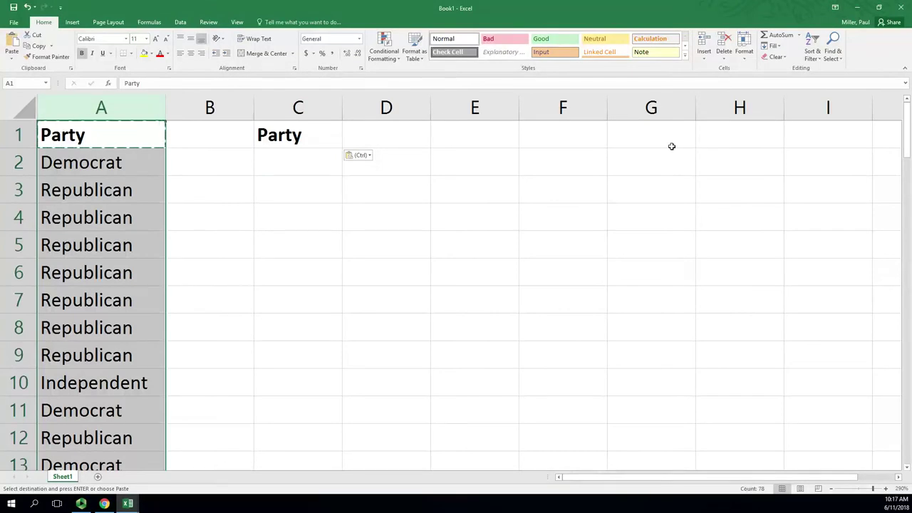
left_click(812, 56)
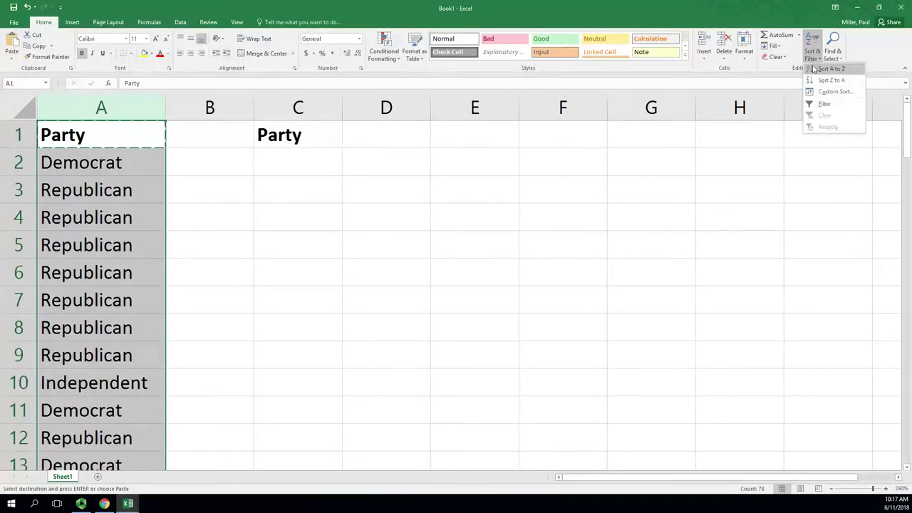
left_click(829, 68)
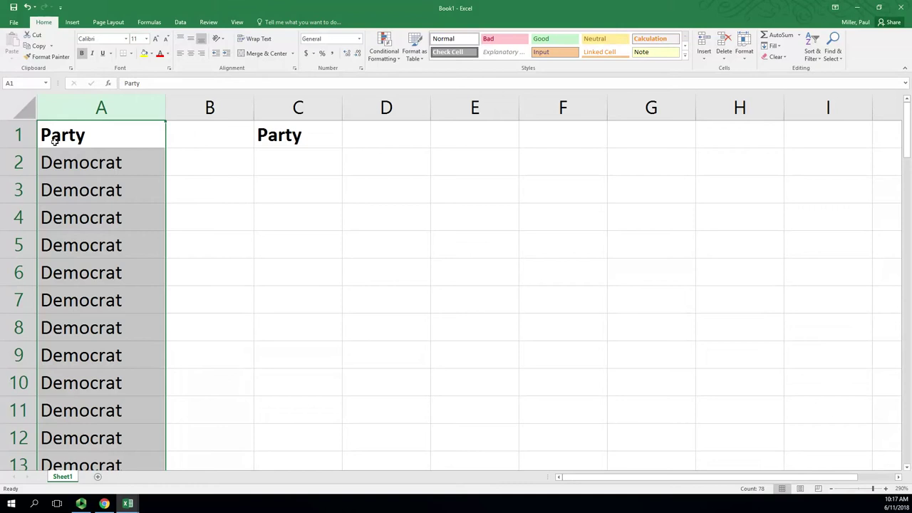
scroll(66, 136, "down", 12)
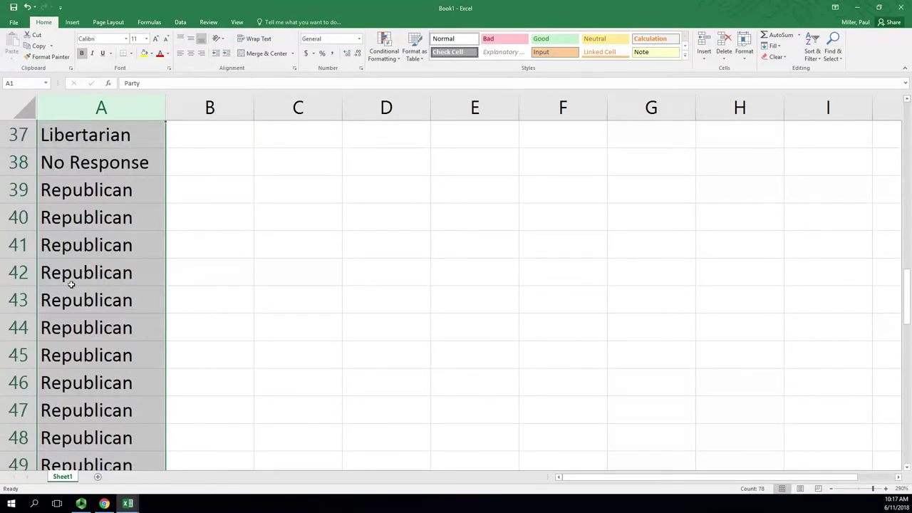
scroll(71, 274, "up", 3)
scroll(89, 301, "up", 9)
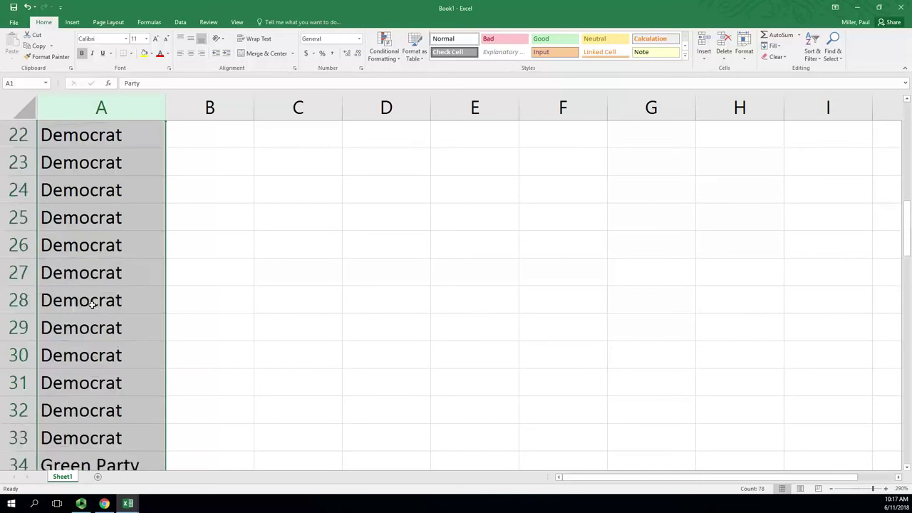
- Copy the Democrat entry from cell A2 into cell C2 under the new Party heading
left_click(287, 173)
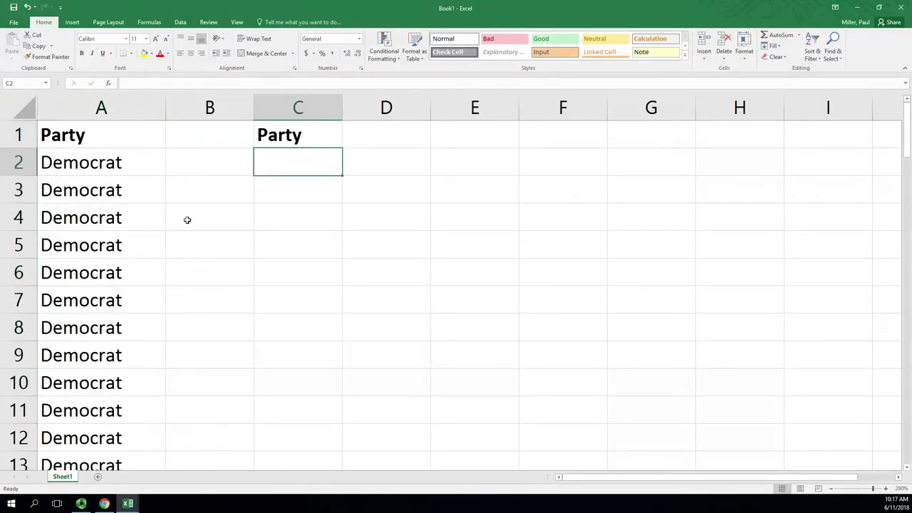
right_click(92, 164)
left_click(100, 179)
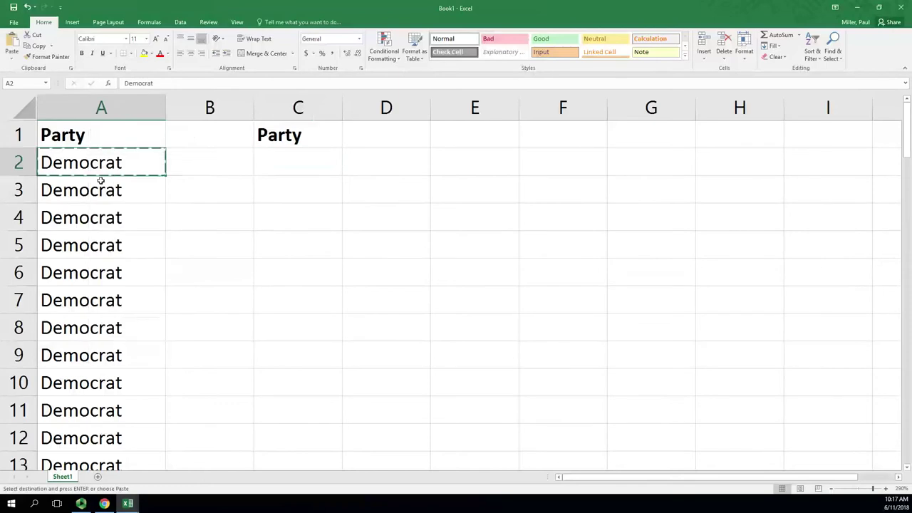
right_click(262, 164)
left_click(277, 202)
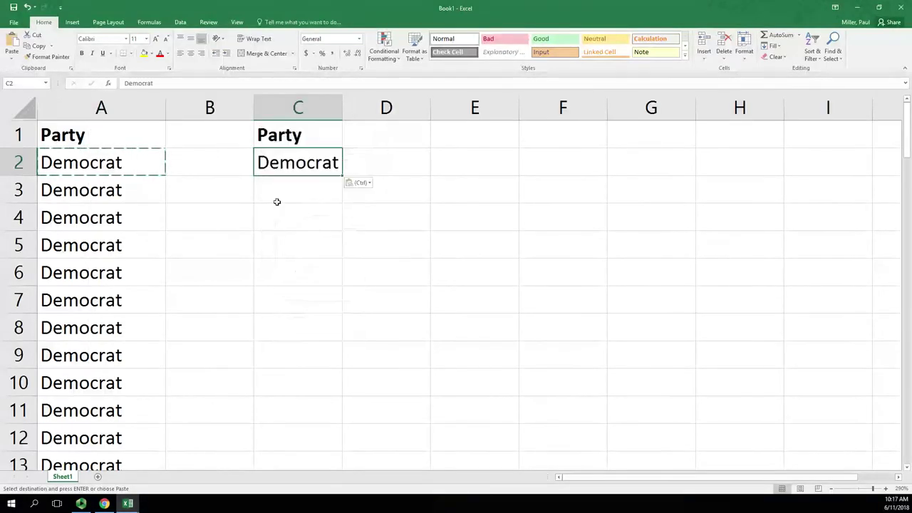
- Copy the Green Party entry from cell A34 into cell C3 of the category list
scroll(129, 206, "down", 11)
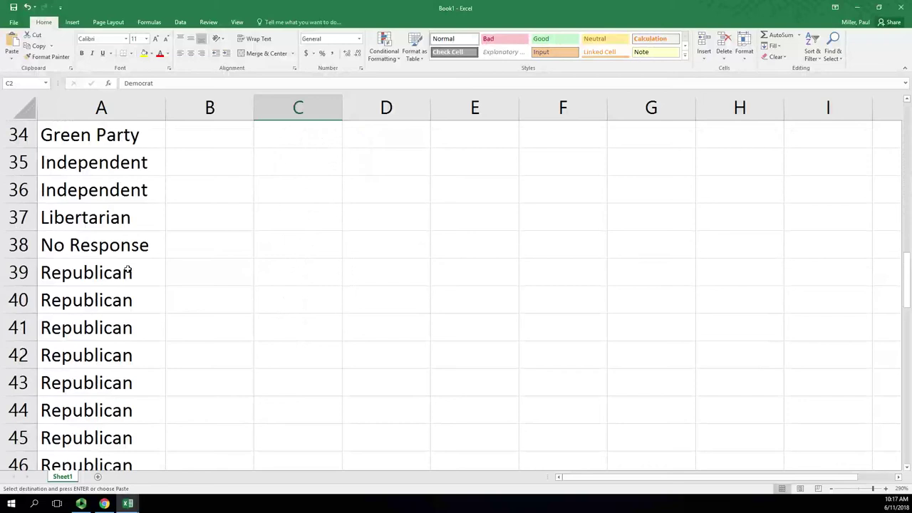
scroll(85, 162, "up", 2)
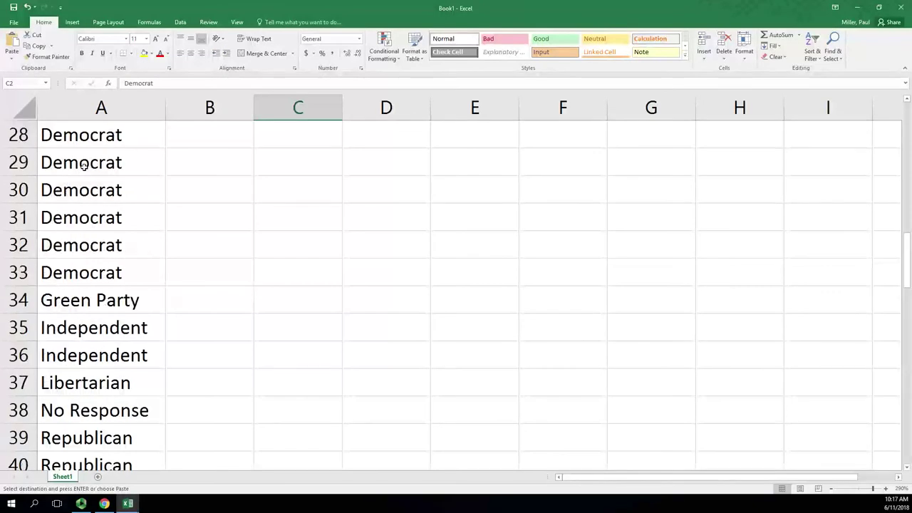
right_click(86, 302)
key("Escape")
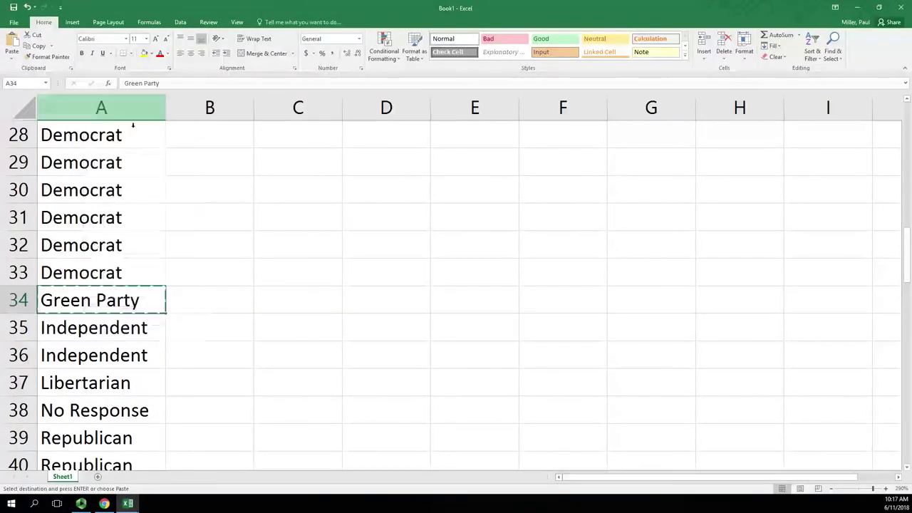
scroll(318, 291, "up", 9)
right_click(311, 182)
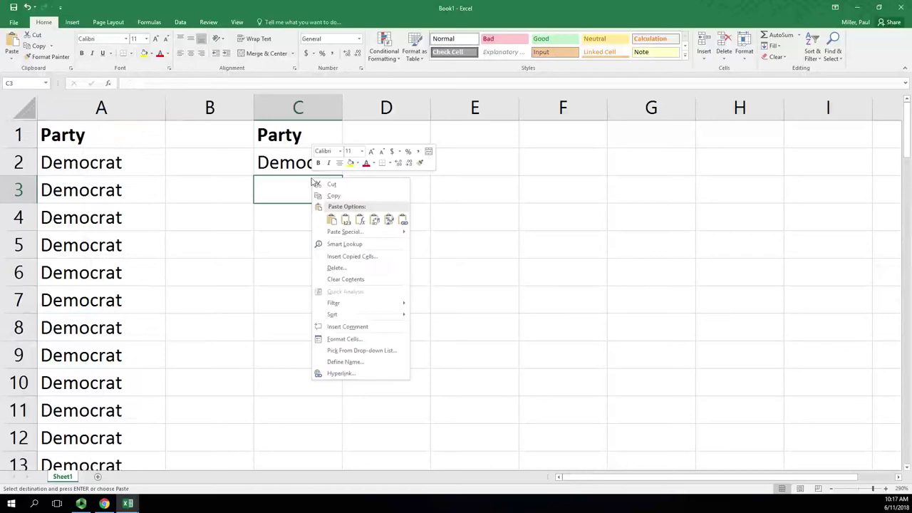
left_click(332, 219)
- Copy the Independent entry from cell A35 into cell C4 of the category list
scroll(64, 293, "down", 4)
scroll(64, 293, "down", 6)
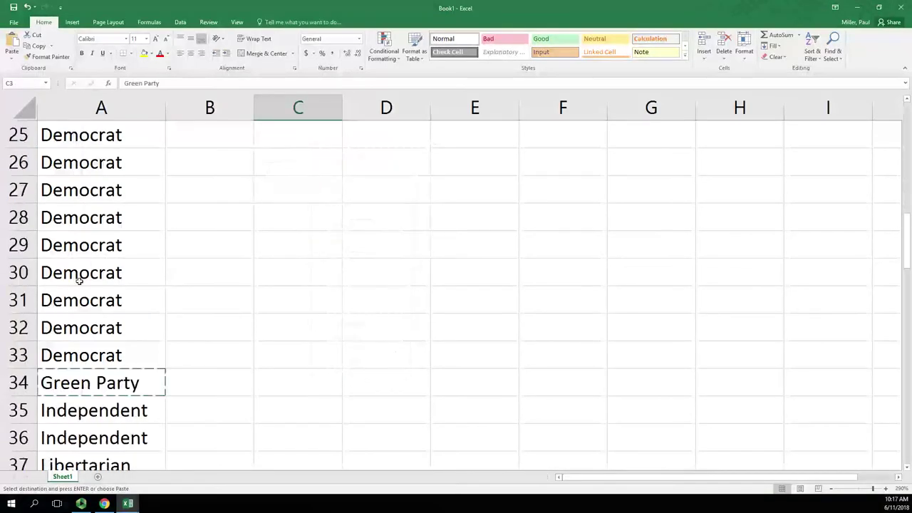
right_click(100, 254)
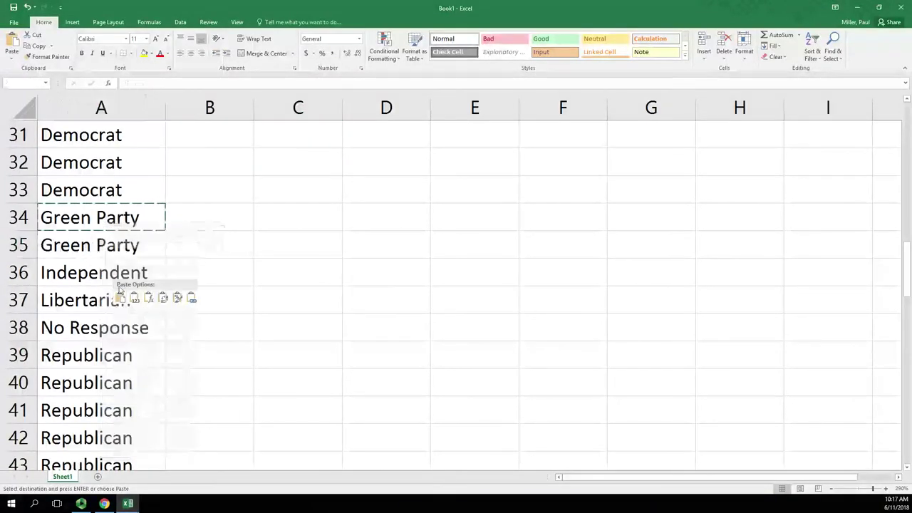
left_click(133, 273)
scroll(216, 235, "up", 10)
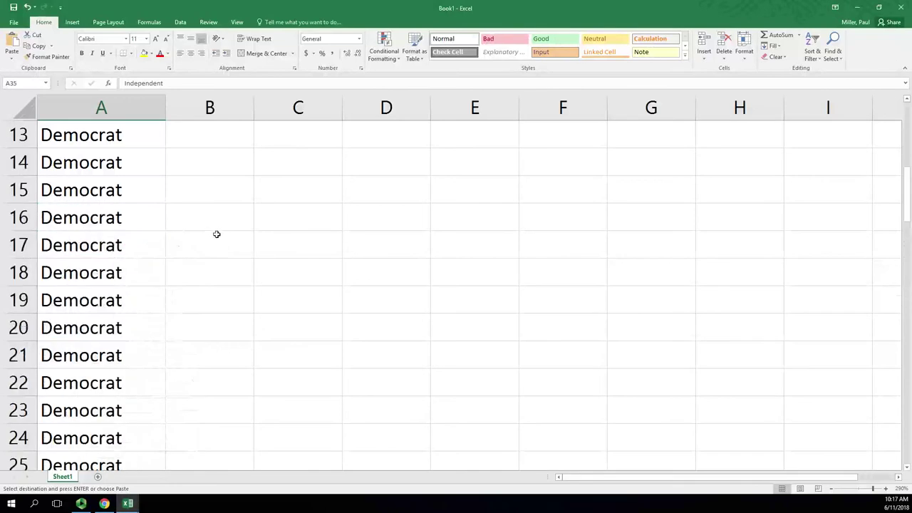
right_click(297, 206)
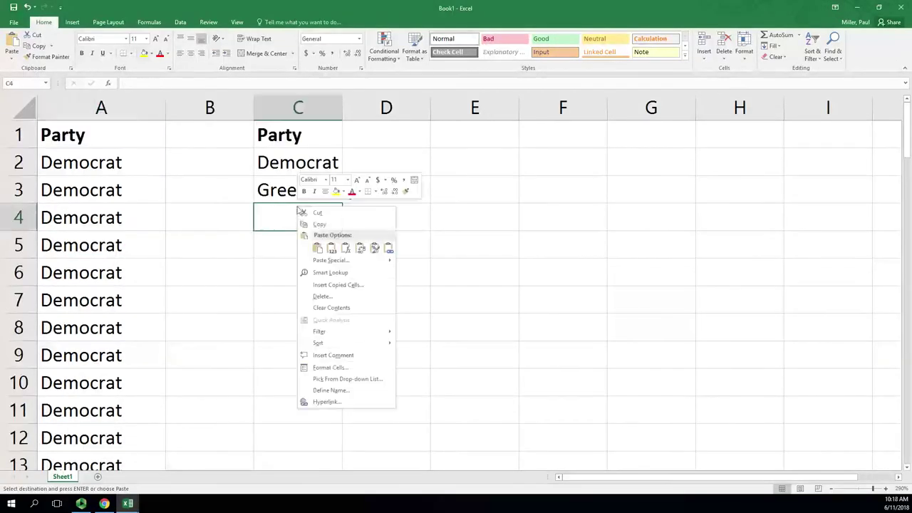
left_click(317, 247)
- Copy the Libertarian entry from cell A37 into cell C5 of the category list
scroll(106, 299, "down", 7)
scroll(95, 300, "down", 4)
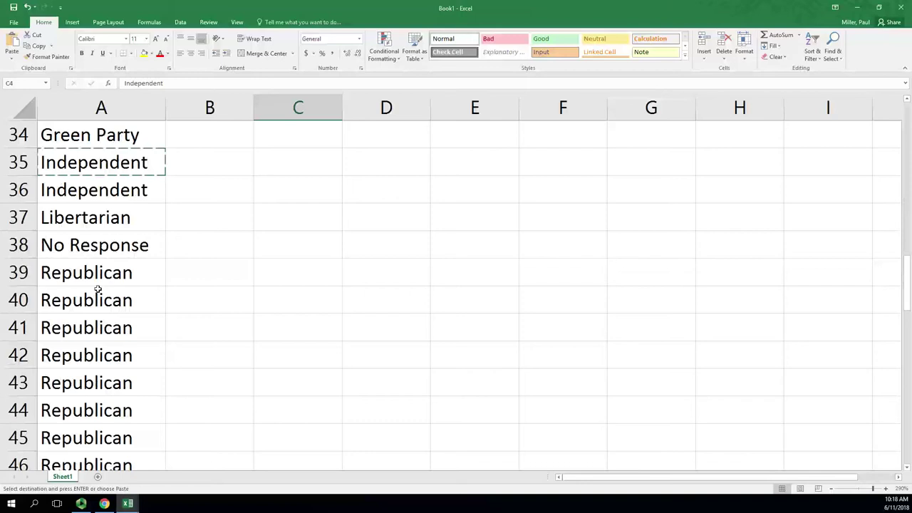
right_click(72, 187)
right_click(44, 218)
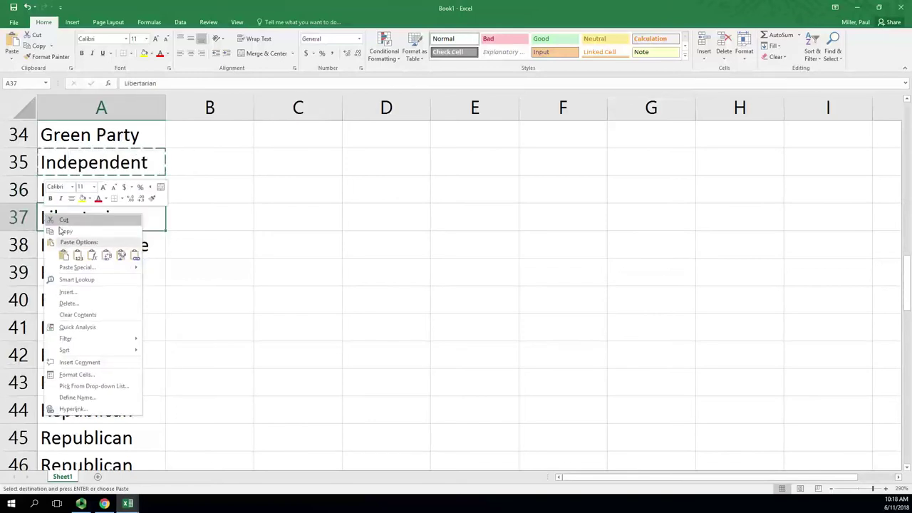
left_click(59, 235)
scroll(288, 253, "up", 11)
scroll(297, 244, "up", 1)
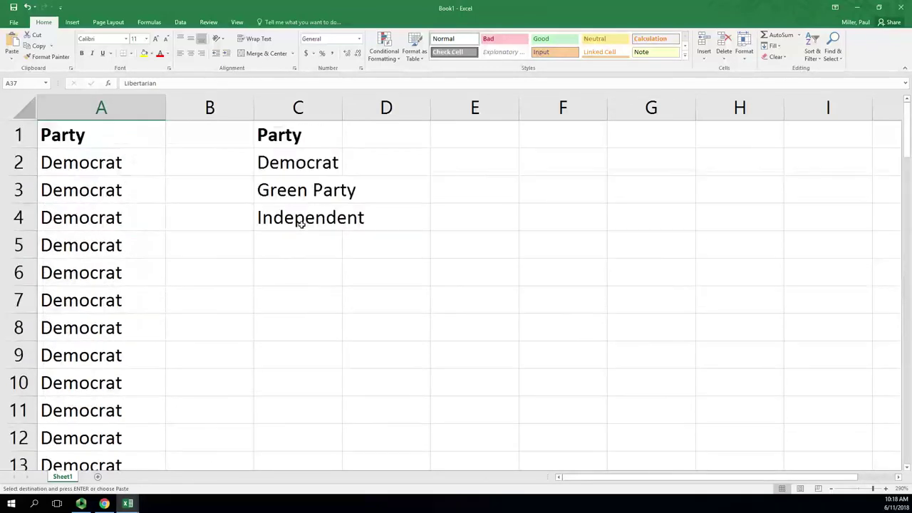
right_click(292, 235)
left_click(306, 267)
- Copy the No Response entry from cell A38 into cell C6 of the category list
scroll(101, 271, "down", 12)
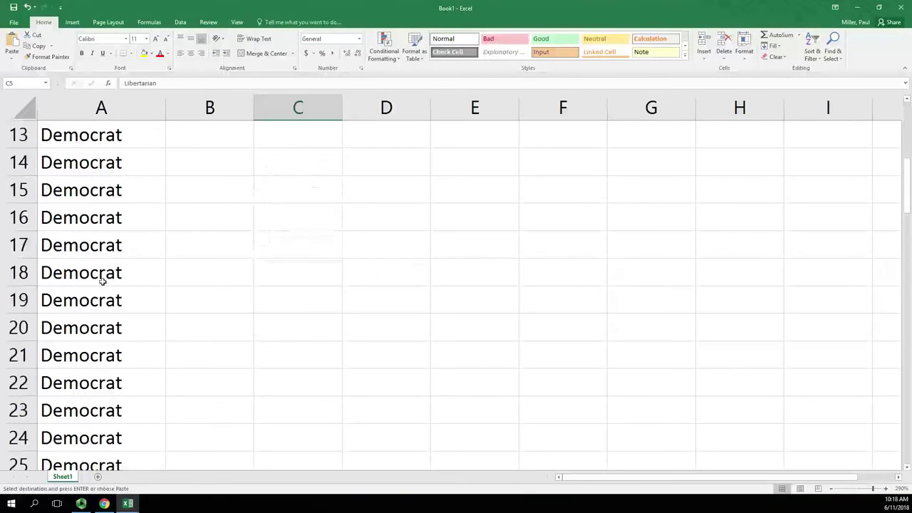
right_click(93, 168)
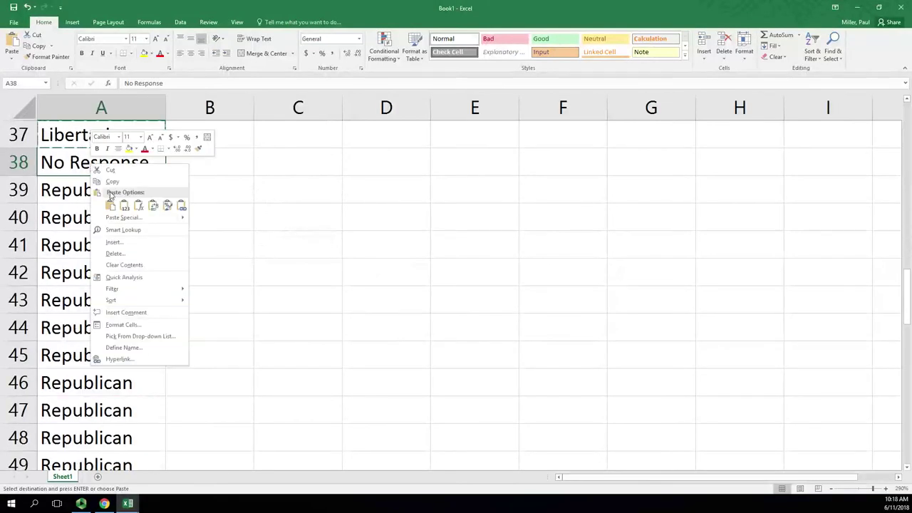
left_click(112, 181)
scroll(264, 250, "up", 12)
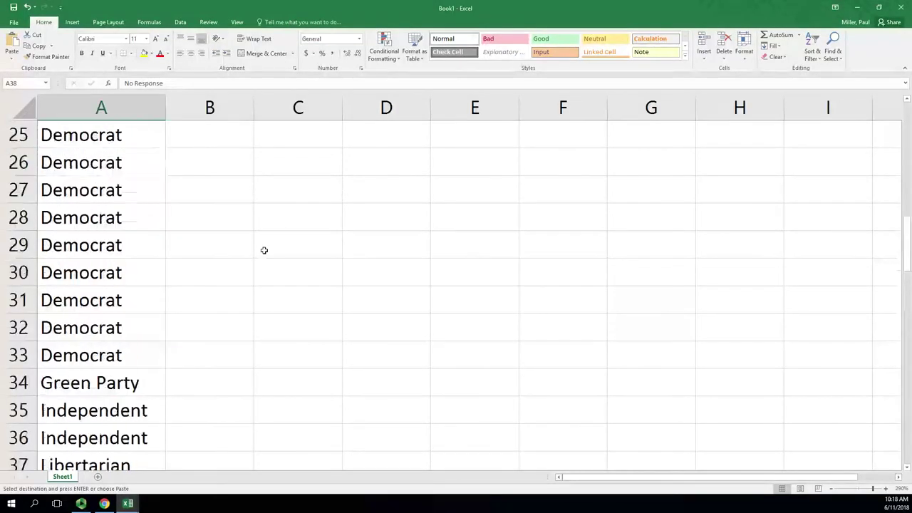
right_click(312, 286)
left_click(327, 315)
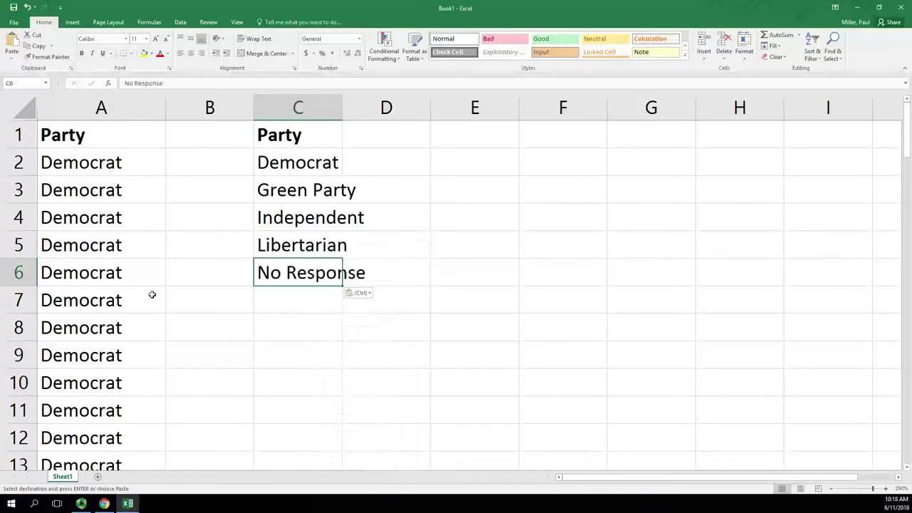
- Copy the Republican entry from cell A39 into cell C7 of the category list
scroll(107, 296, "down", 11)
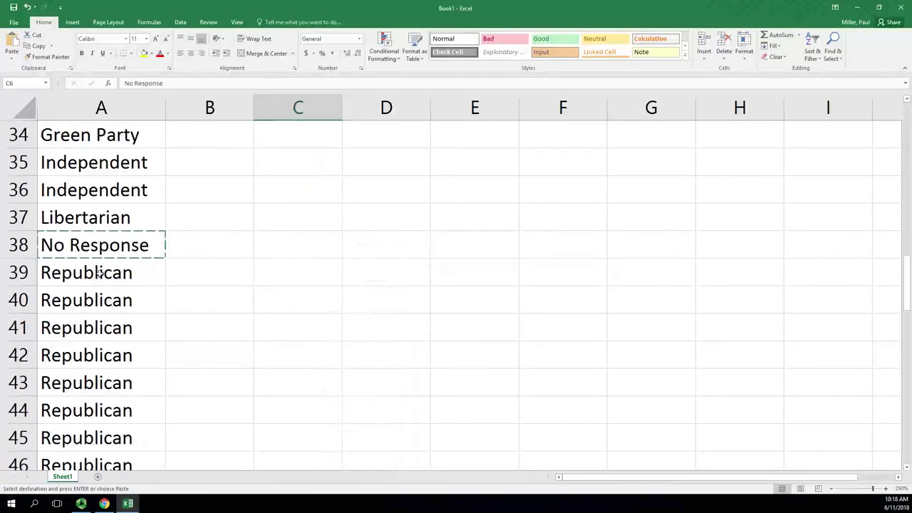
right_click(99, 273)
key("Escape")
scroll(242, 280, "up", 9)
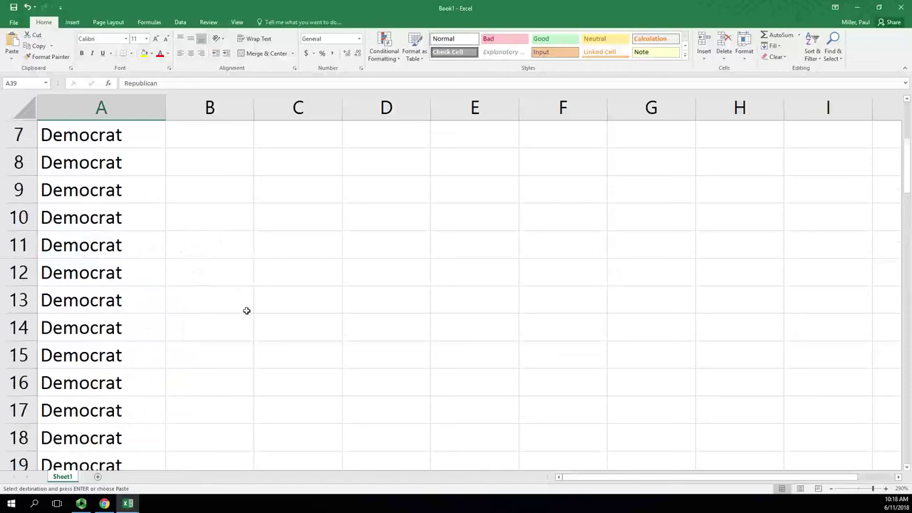
scroll(246, 311, "up", 2)
right_click(313, 300)
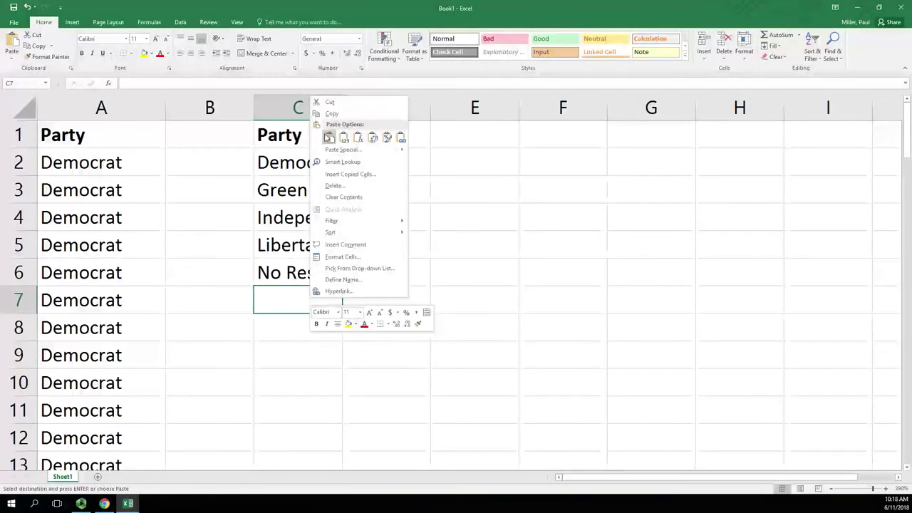
left_click(328, 137)
- Copy the Undecided entry from cell A77 into cell C8 and autofit the width of column C
scroll(161, 318, "down", 14)
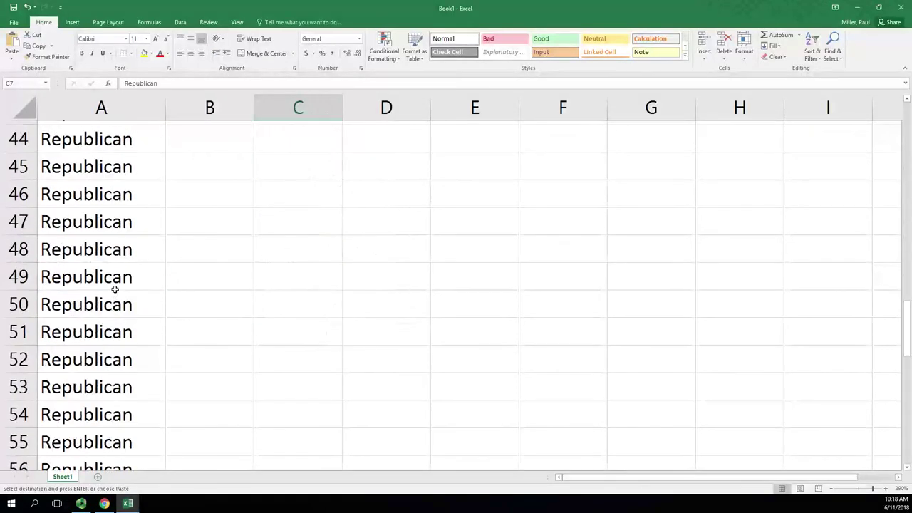
scroll(114, 289, "down", 10)
right_click(94, 244)
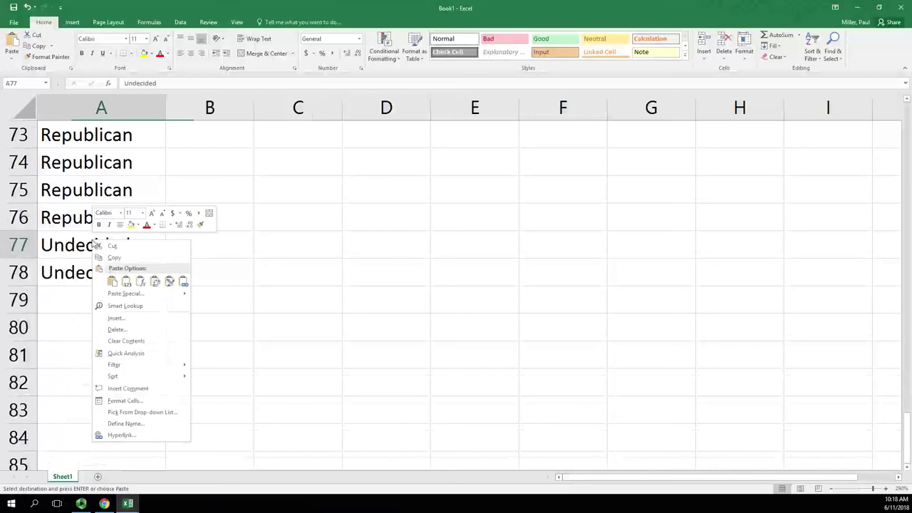
left_click(114, 258)
scroll(315, 314, "up", 6)
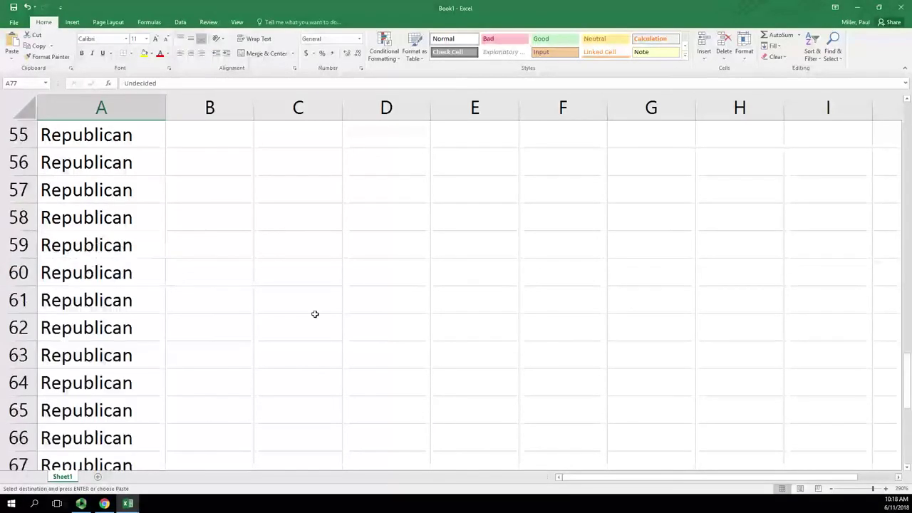
scroll(315, 314, "up", 18)
right_click(271, 326)
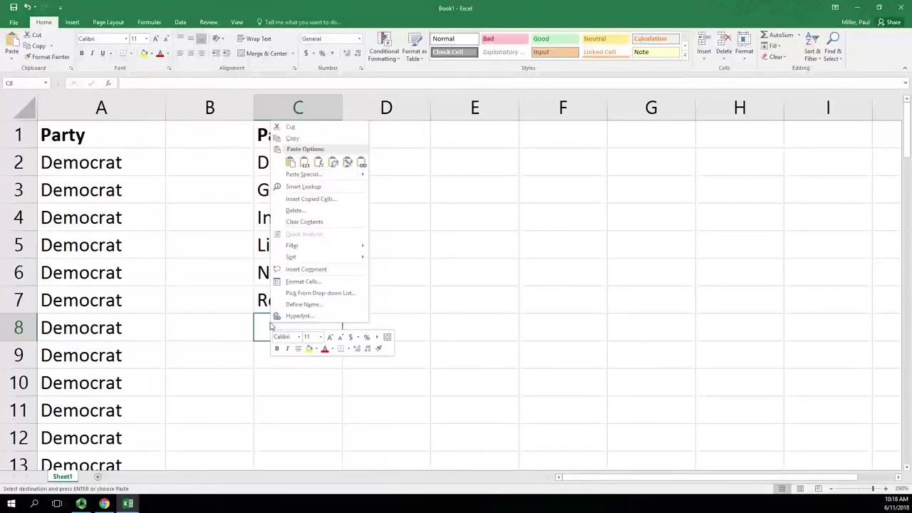
left_click(290, 162)
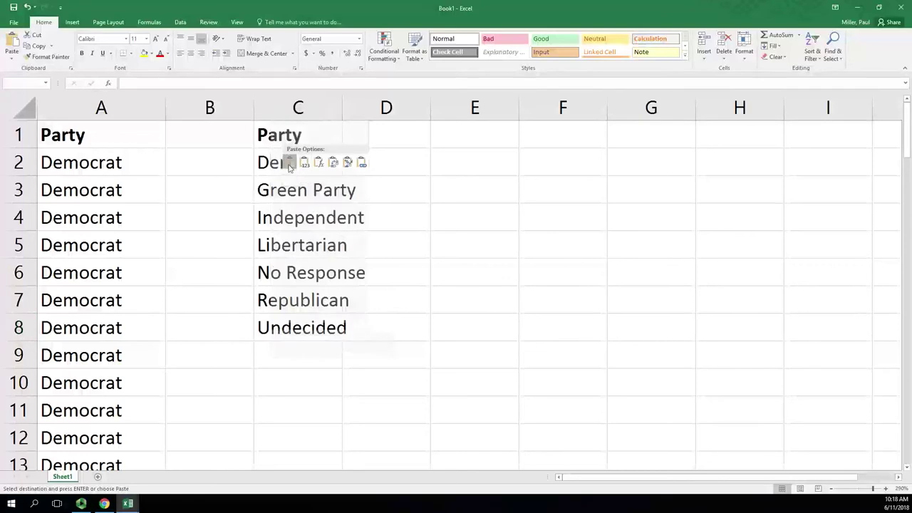
left_click(385, 269)
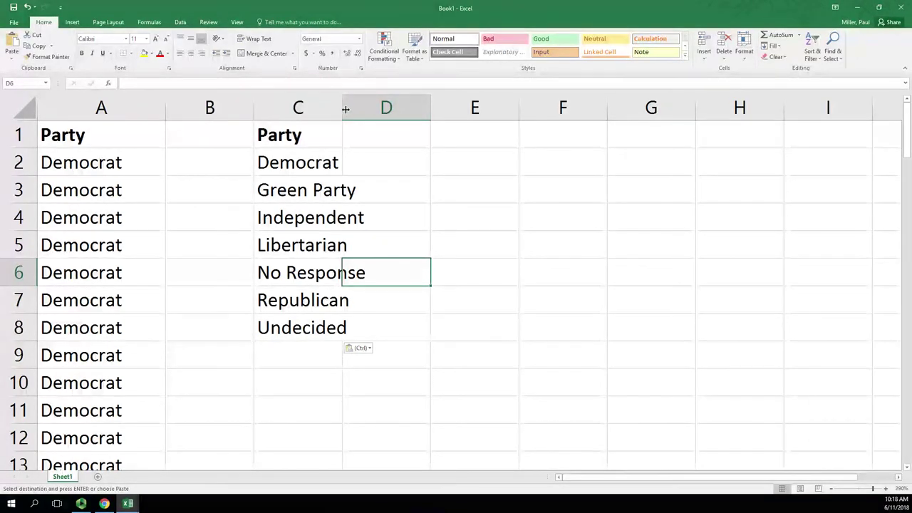
double_click(344, 109)
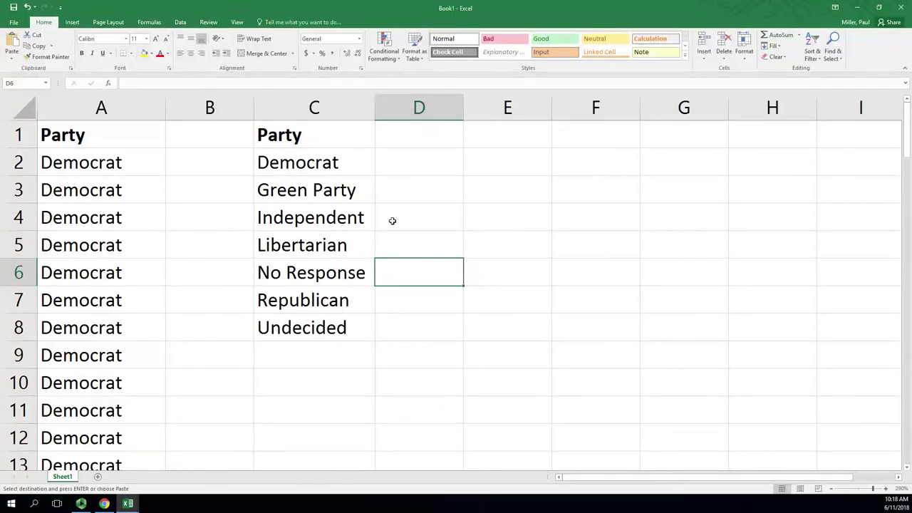
- Add a bold "Frequency" header in cell D1 and autofit the width of column D
left_click(424, 140)
type("Fr")
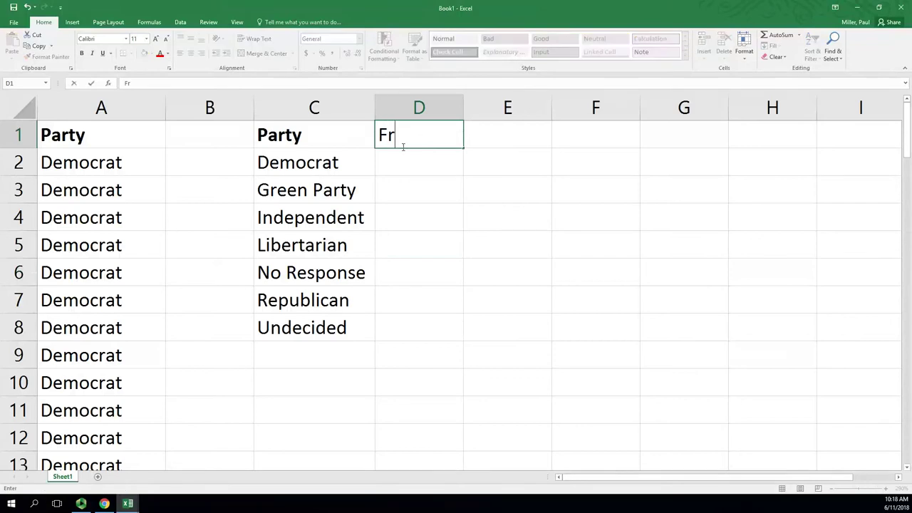
type("equency")
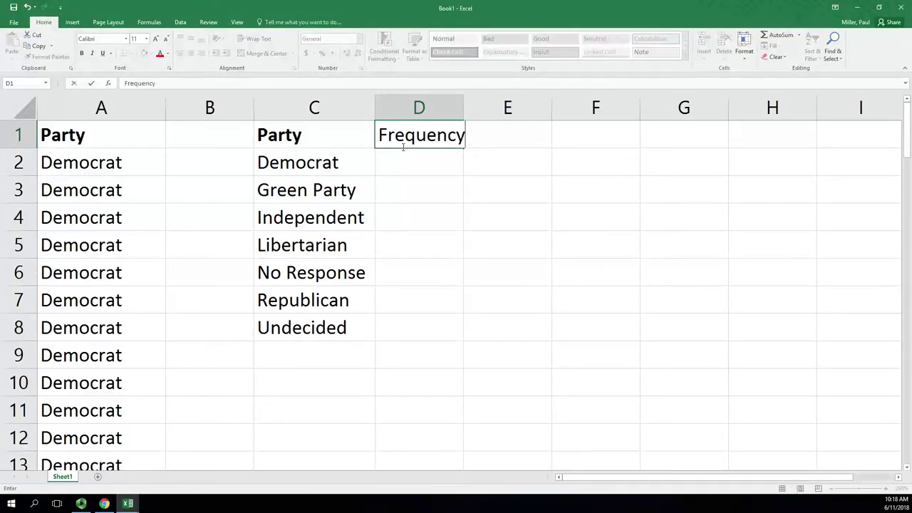
key("Return")
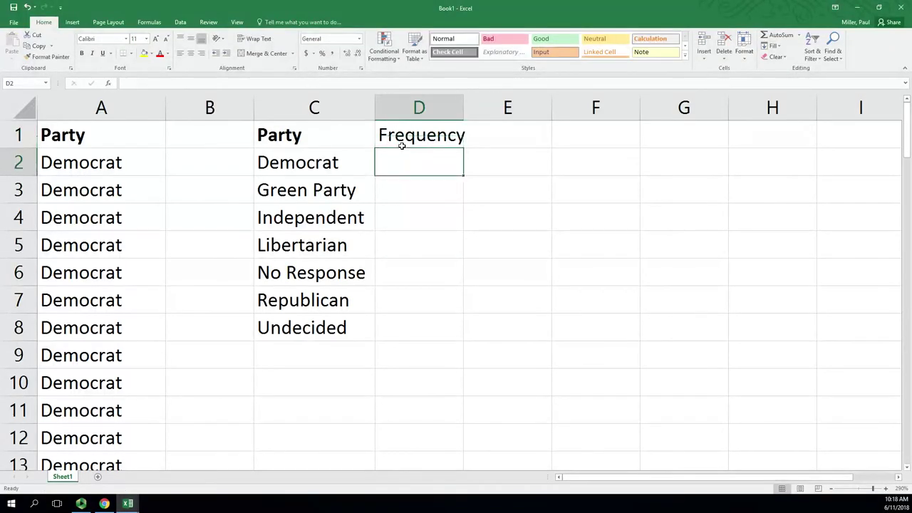
double_click(463, 106)
key("Up")
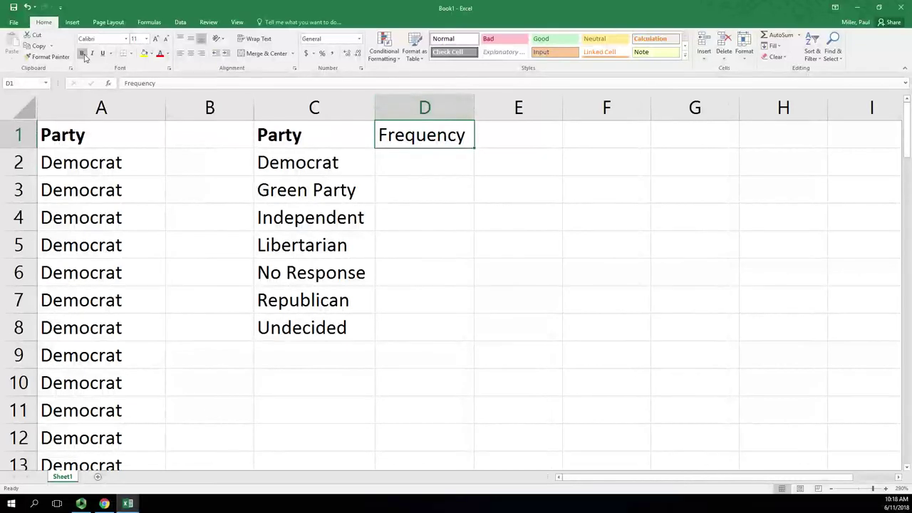
left_click(82, 54)
- Select the Democrat entries in A2:A33 to check how many there are
left_click(462, 169)
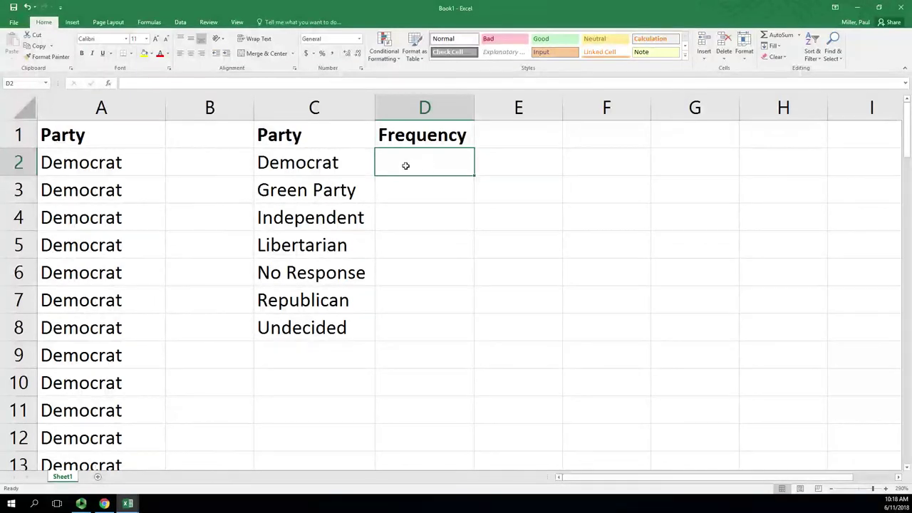
scroll(122, 189, "down", 5)
scroll(124, 214, "up", 5)
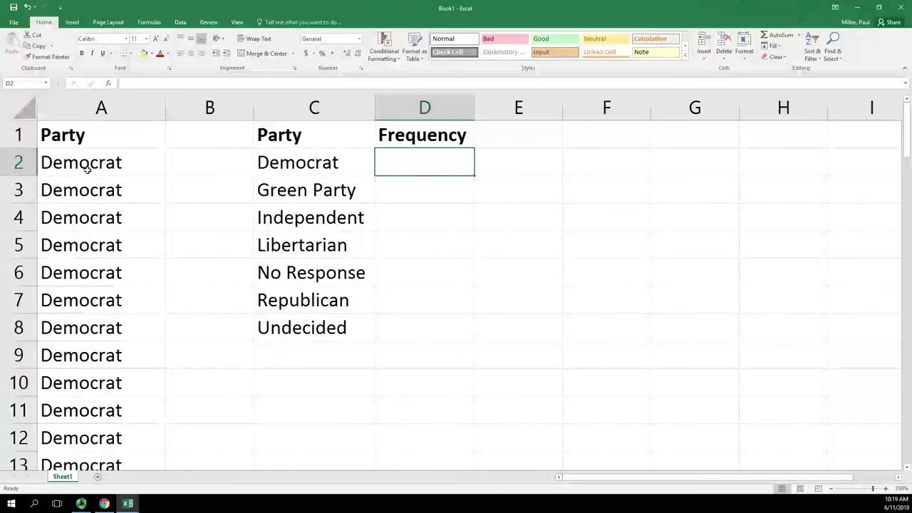
left_click_drag(86, 166, 107, 138)
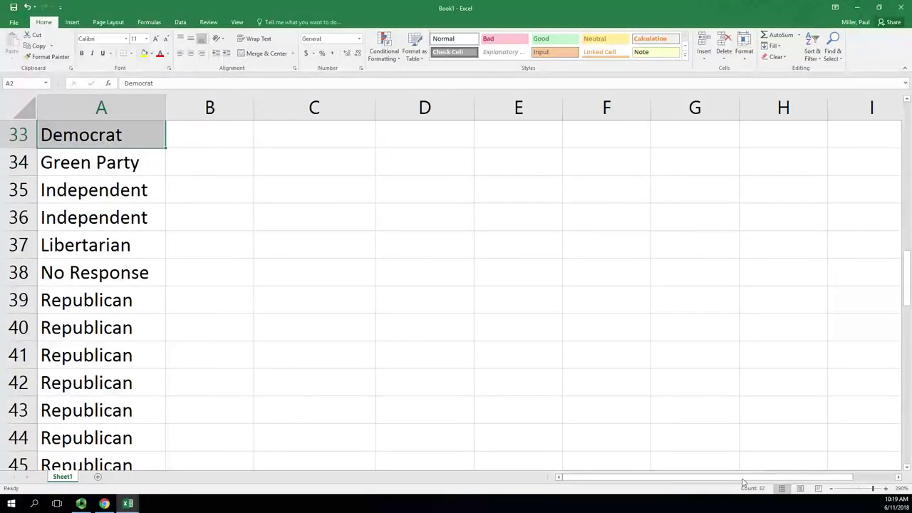
scroll(559, 308, "up", 11)
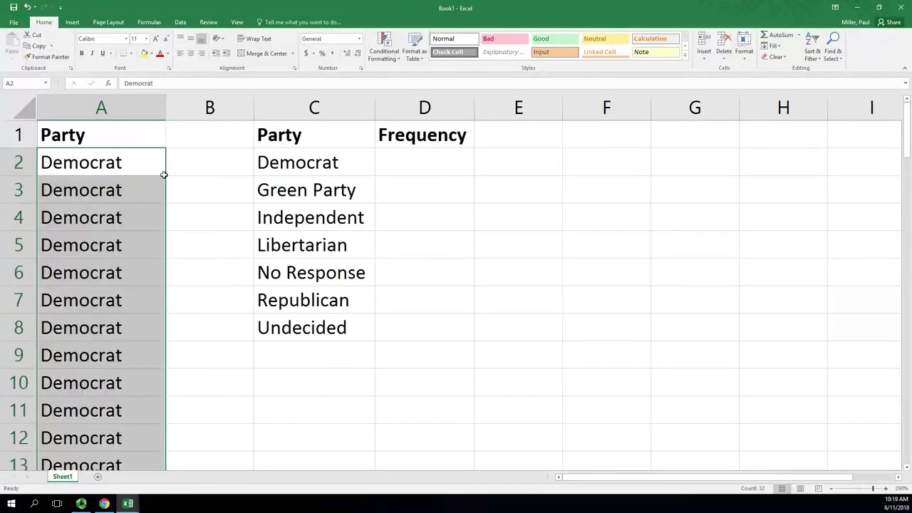
- Enter the formula =COUNTIF(A:A,C2) in cell D2 to count the Democrat responses in column A
left_click(420, 170)
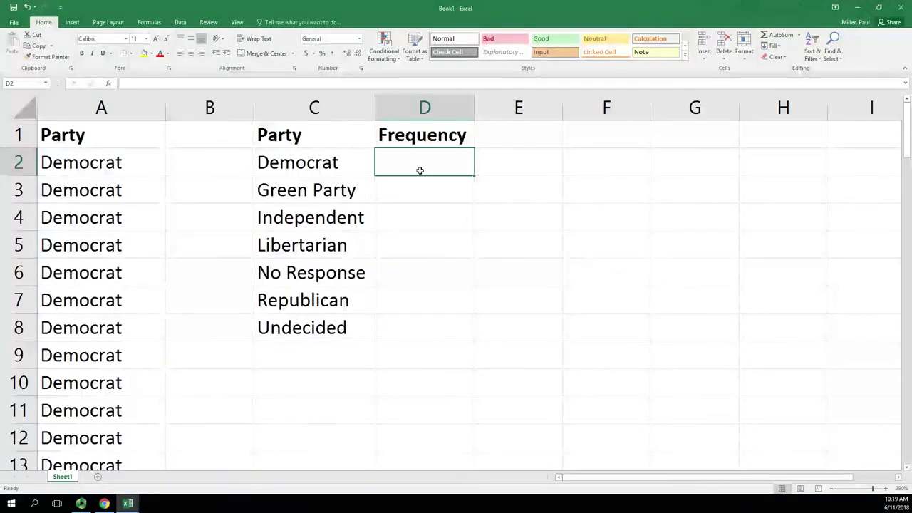
type("=")
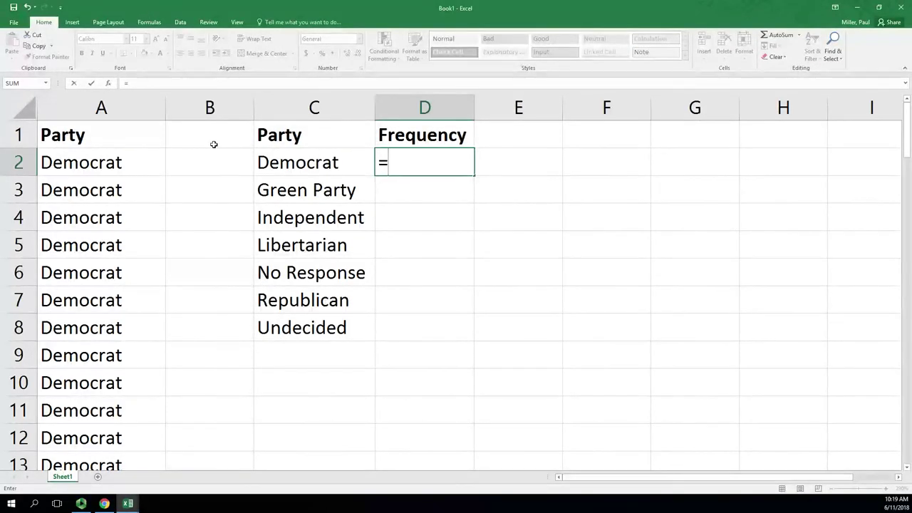
type("countif")
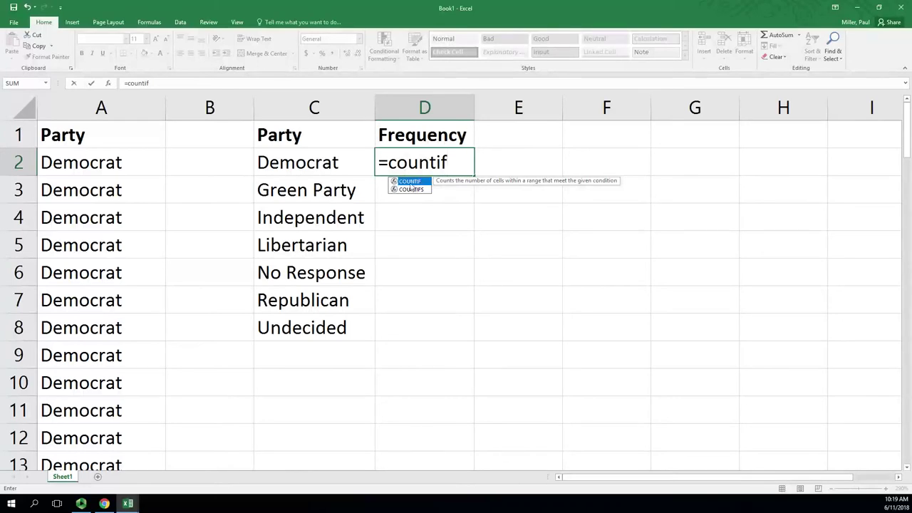
double_click(412, 182)
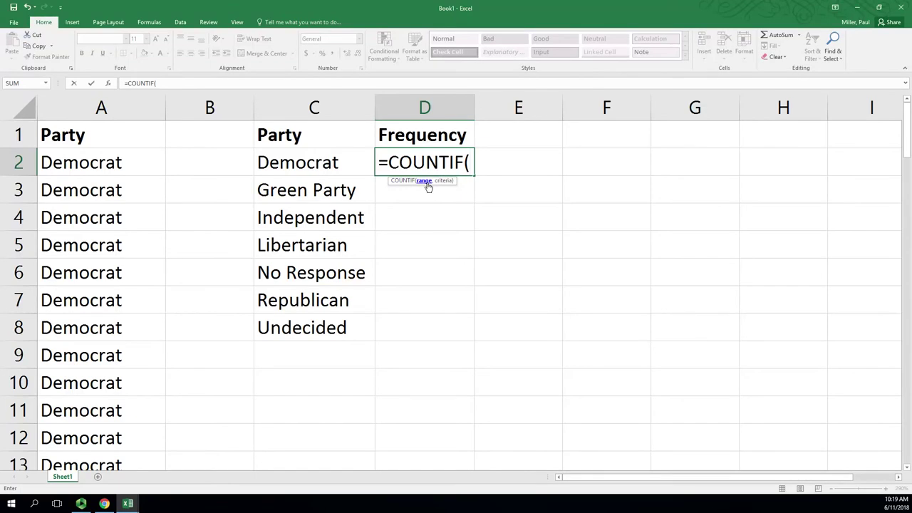
left_click(115, 113)
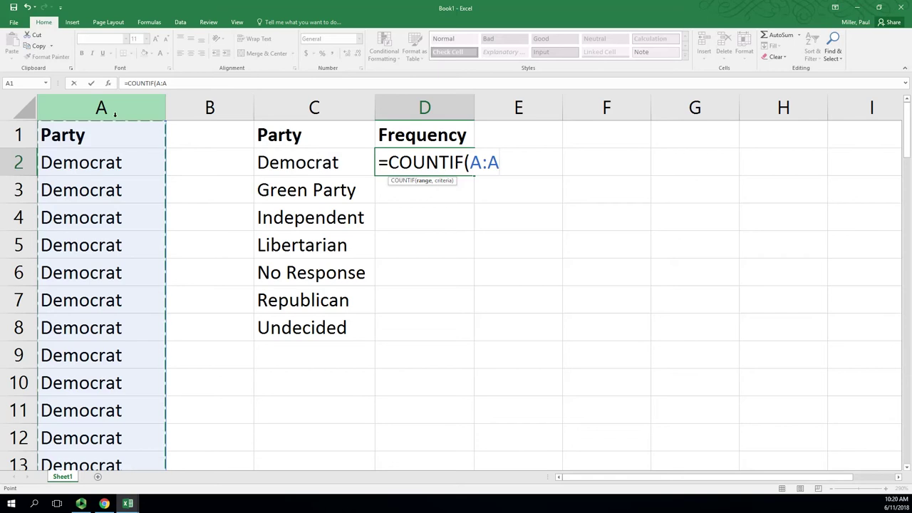
type(",")
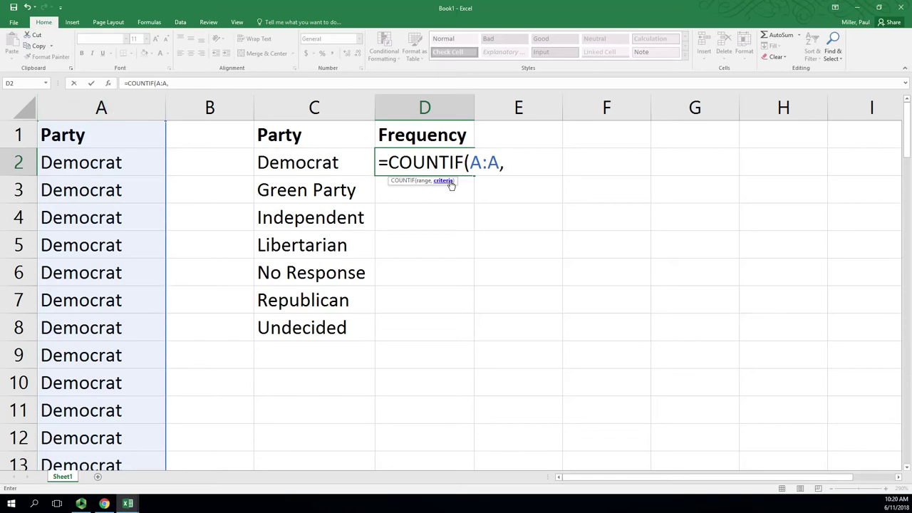
left_click(301, 163)
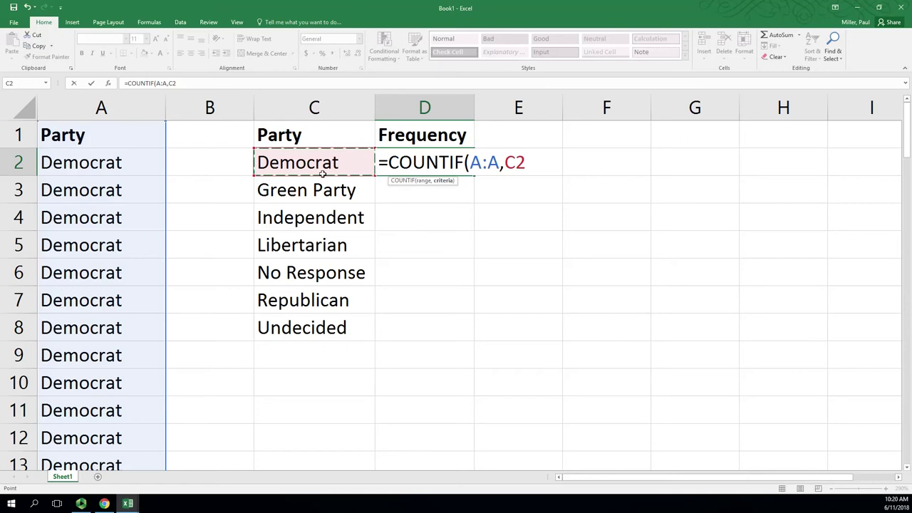
type(")")
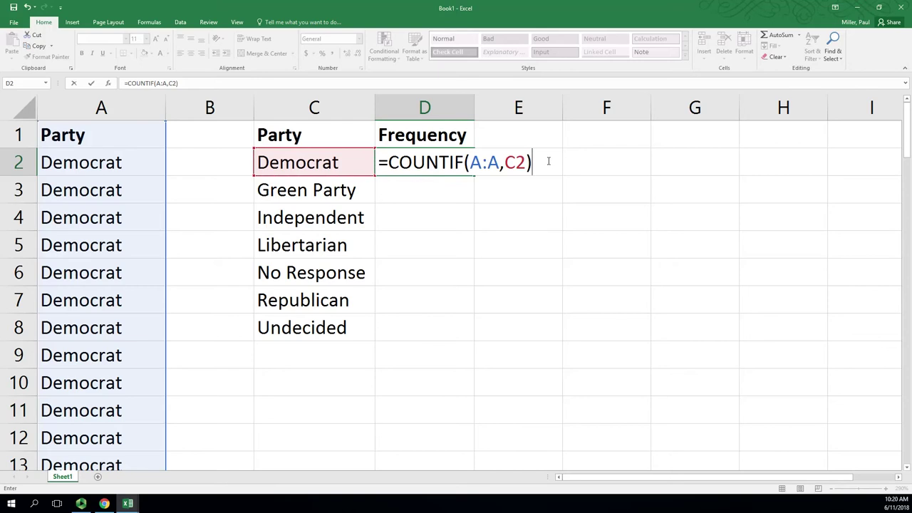
key("Return")
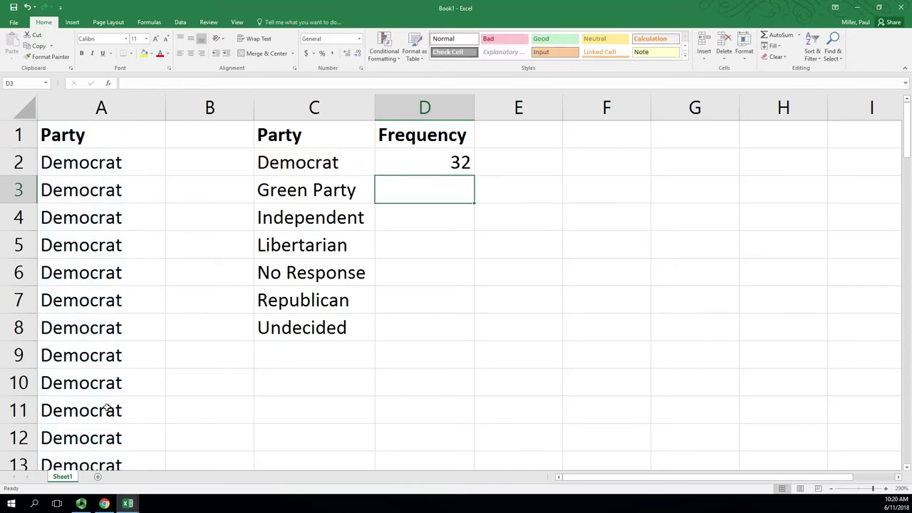
- Review the range and criteria referenced by the COUNTIF formula in cell D2
double_click(435, 163)
left_click(537, 165)
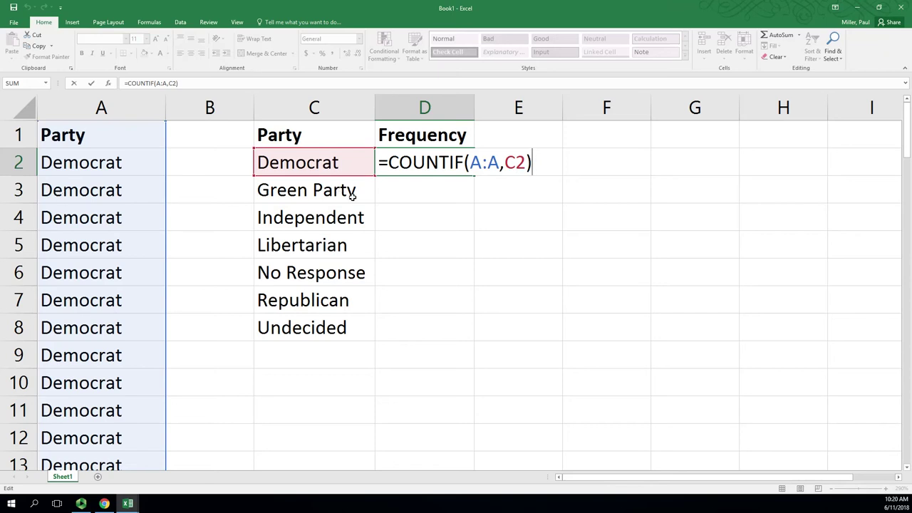
key("Return")
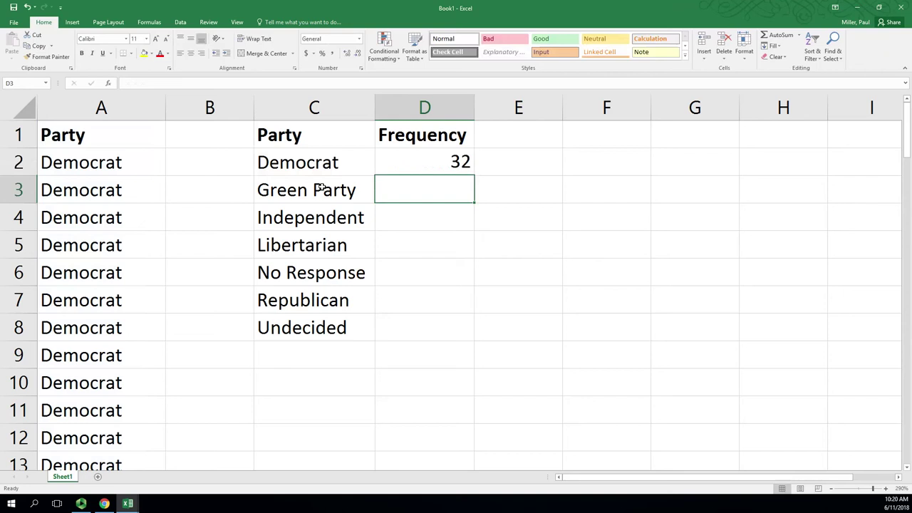
- Fill the COUNTIF formula from D2 down through D8 and check the sum against the number of entries in column A
left_click(449, 163)
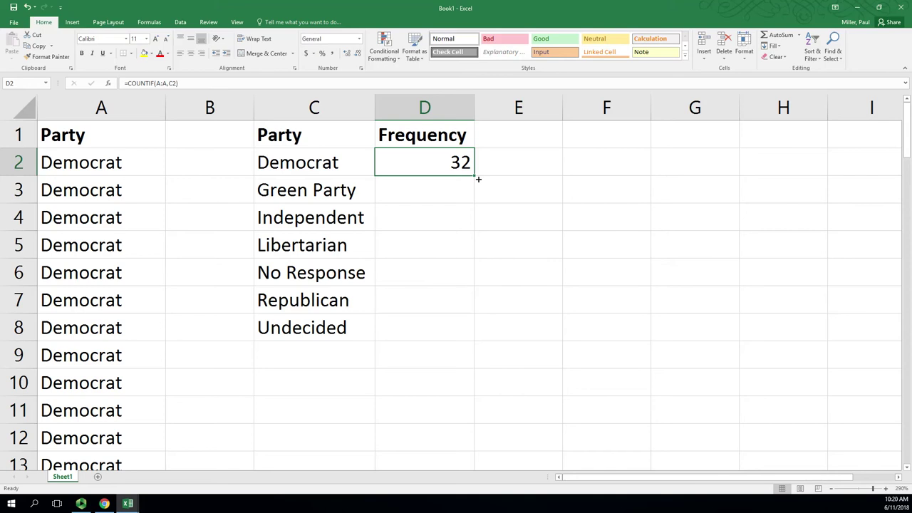
double_click(478, 180)
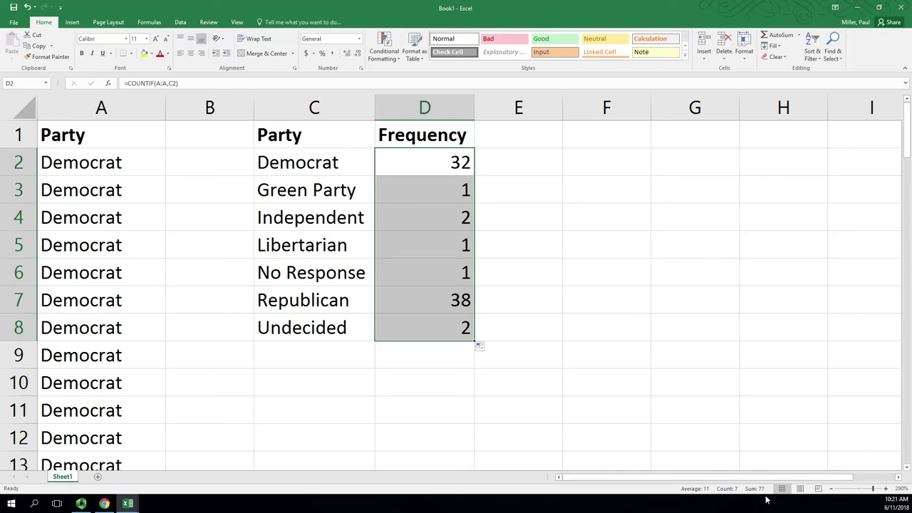
left_click(112, 108)
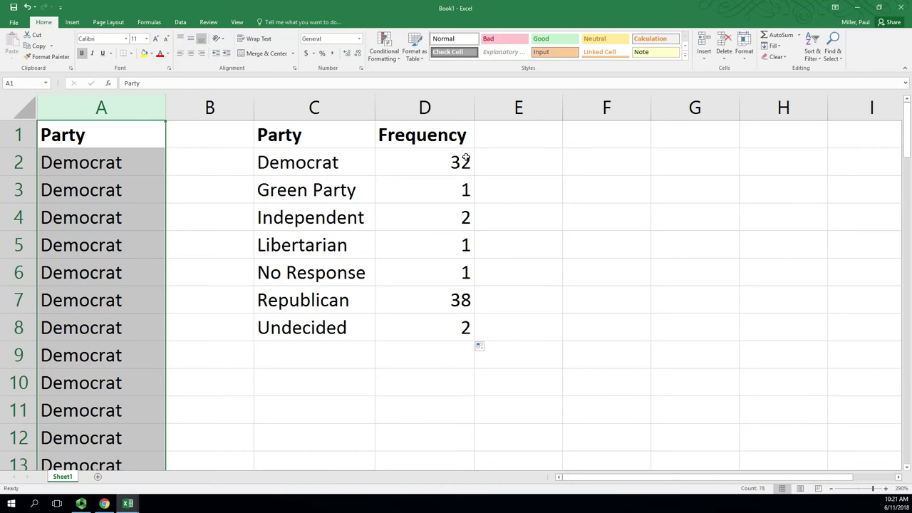
- Sort the frequencies in D2:D8 from largest to smallest, expanding the selection so the party names move along
left_click_drag(434, 164, 437, 338)
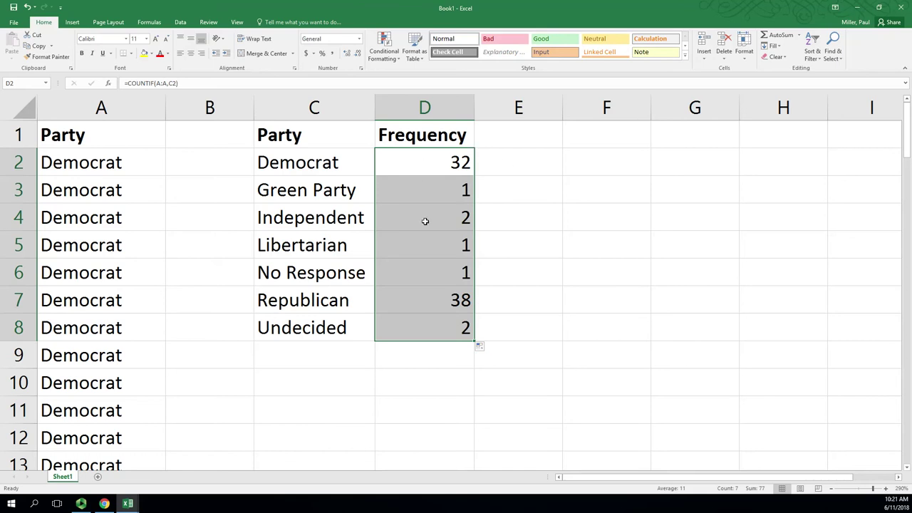
left_click(812, 50)
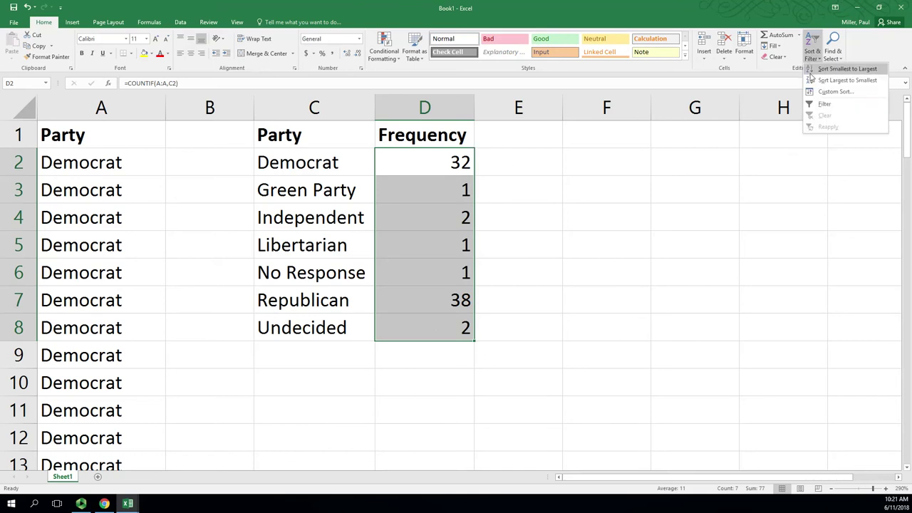
left_click(813, 80)
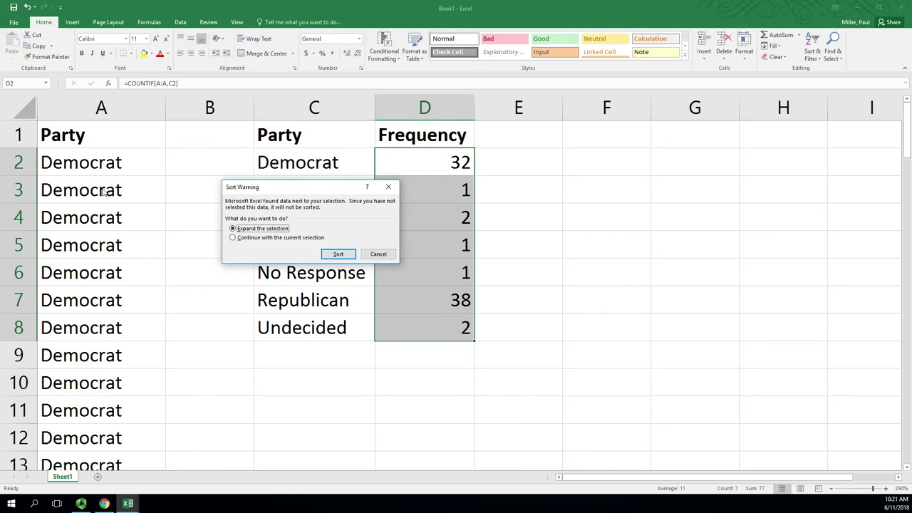
left_click(339, 254)
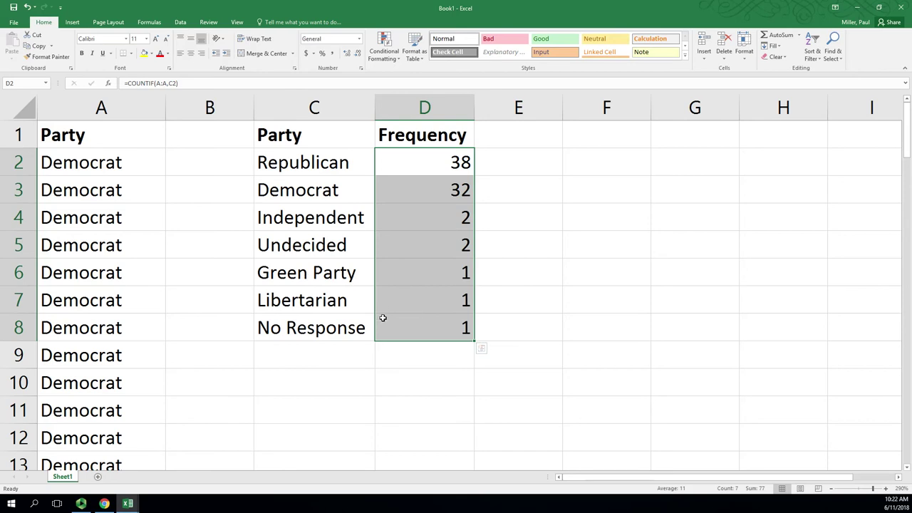
left_click(550, 271)
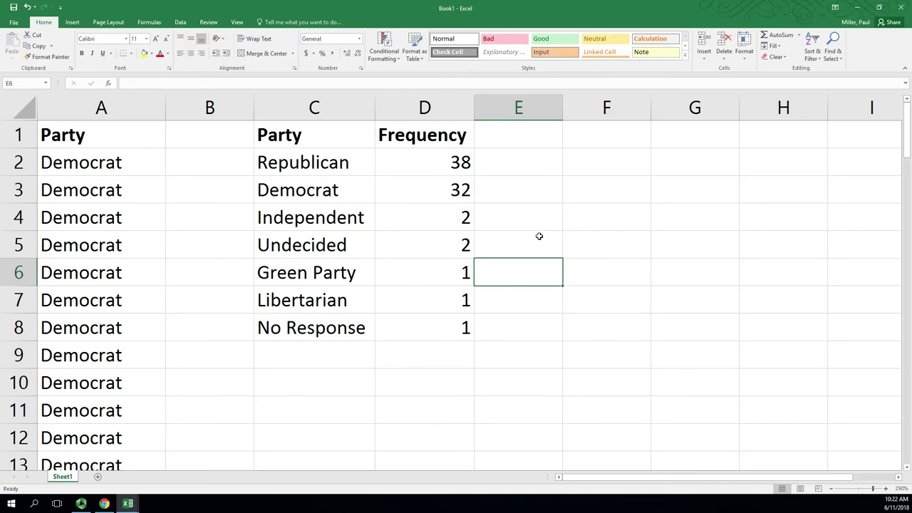
- Add the label Total in bold in cell C9 below the party names
left_click(311, 363)
type("Total")
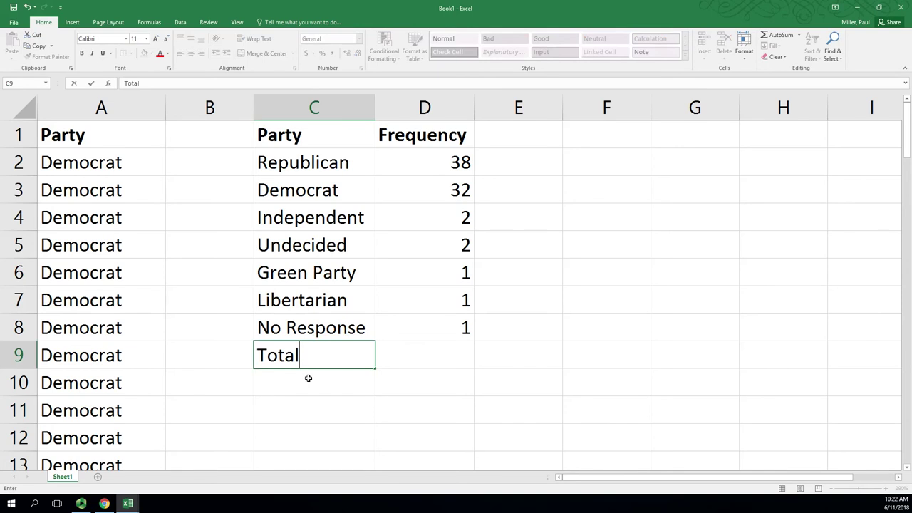
key("Return")
left_click(299, 352)
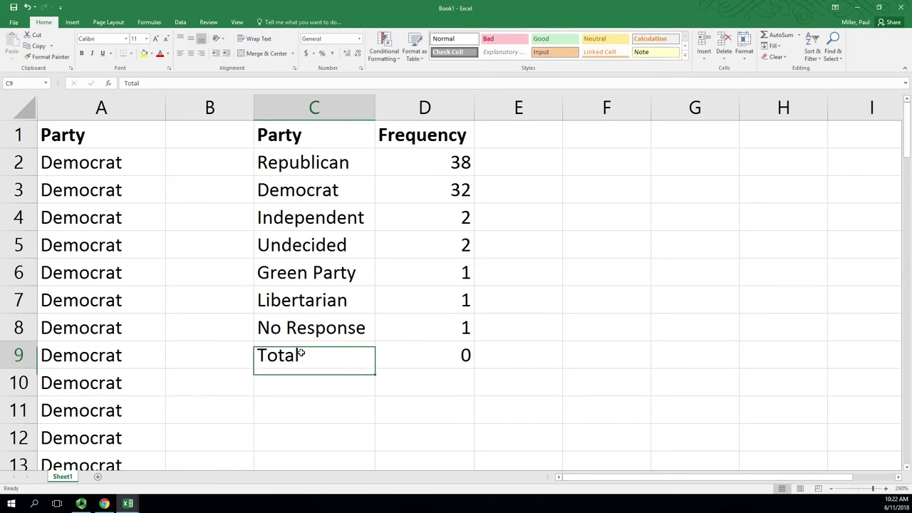
left_click(81, 53)
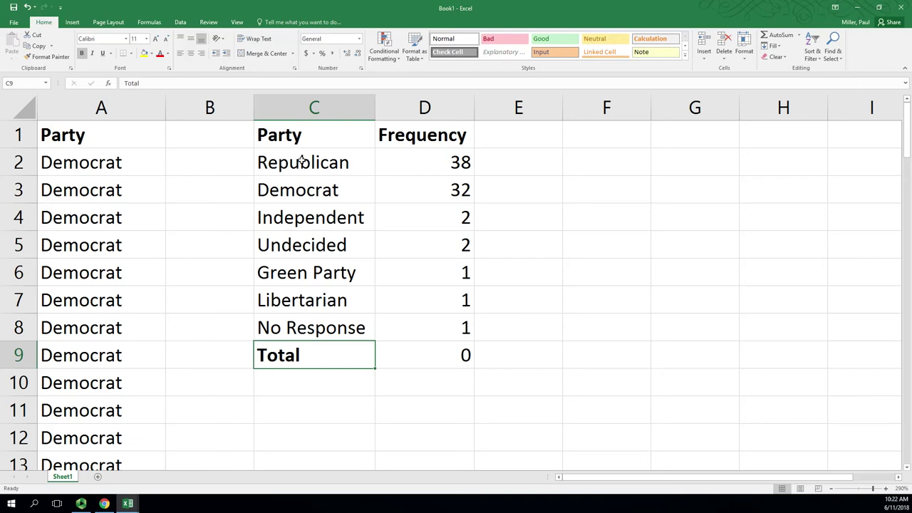
left_click(430, 361)
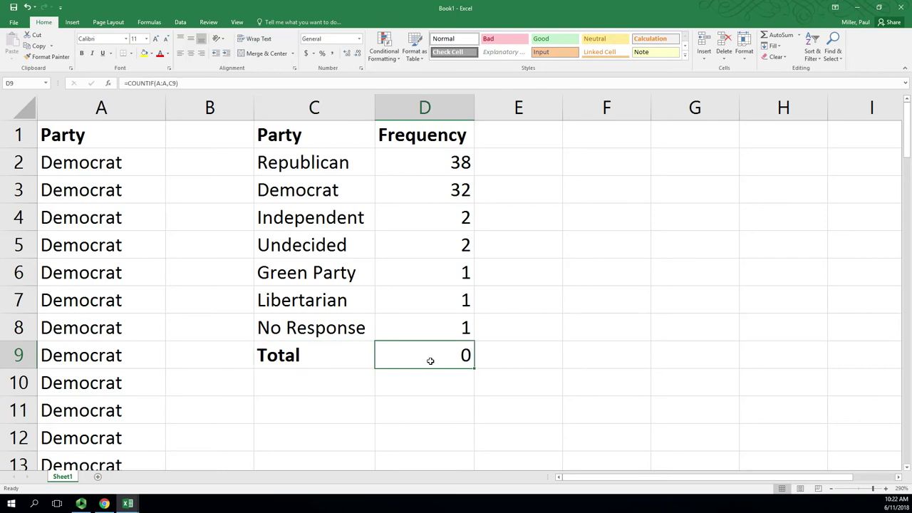
double_click(431, 361)
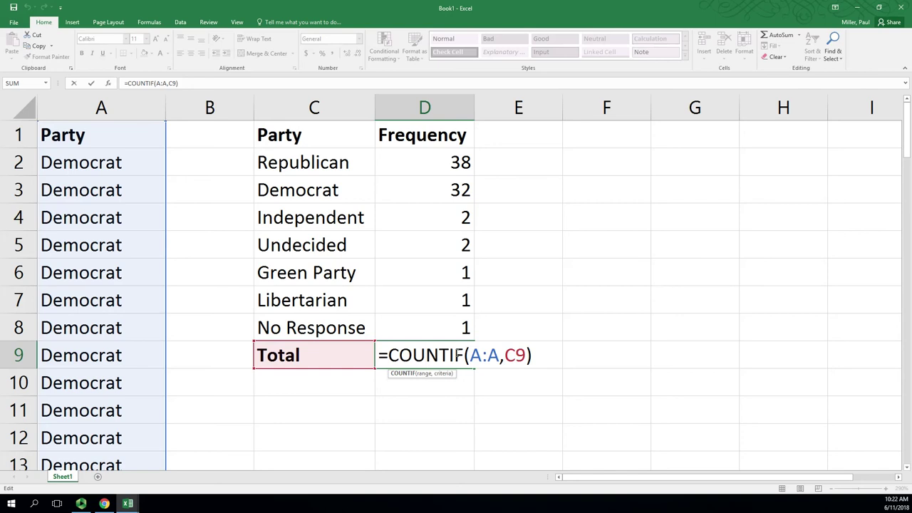
key("ctrl+Return")
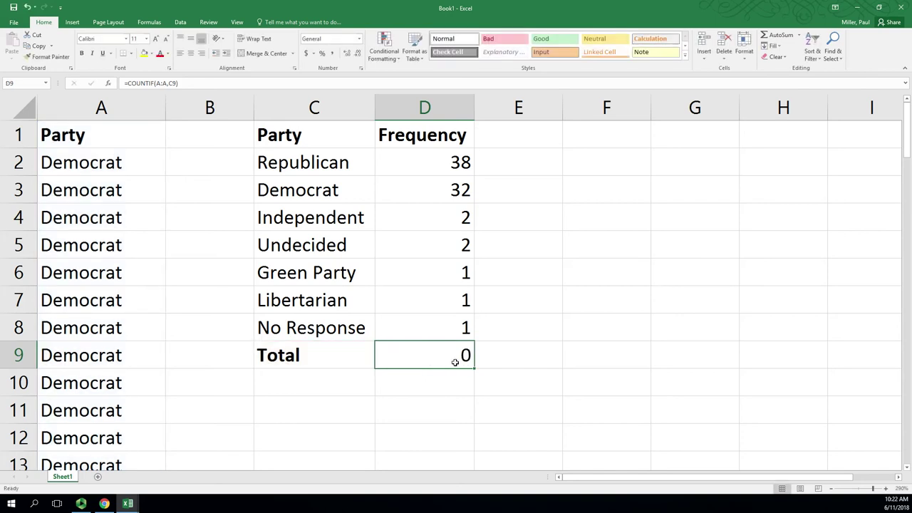
key("Delete")
key("ctrl+z")
double_click(455, 359)
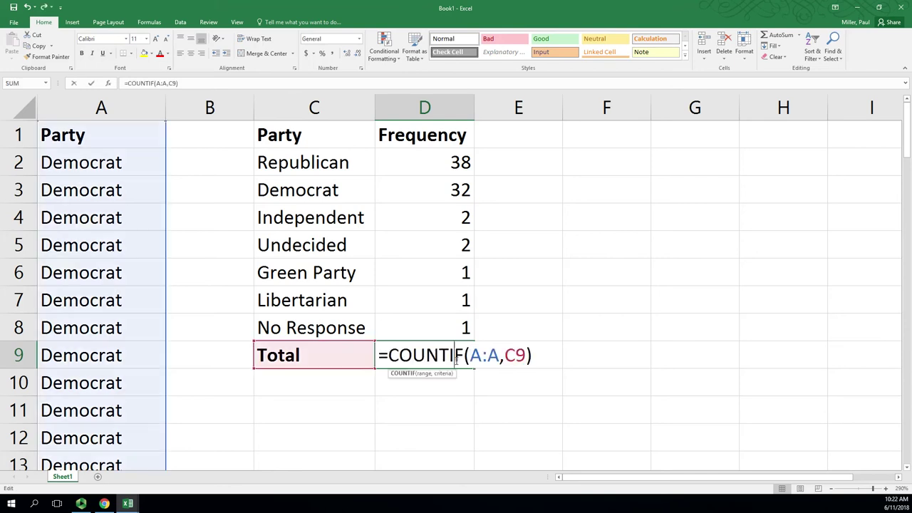
key("BackSpace")
key("BackSpace")
key("BackSpace")
key("BackSpace")
key("BackSpace")
key("BackSpace")
key("BackSpace")
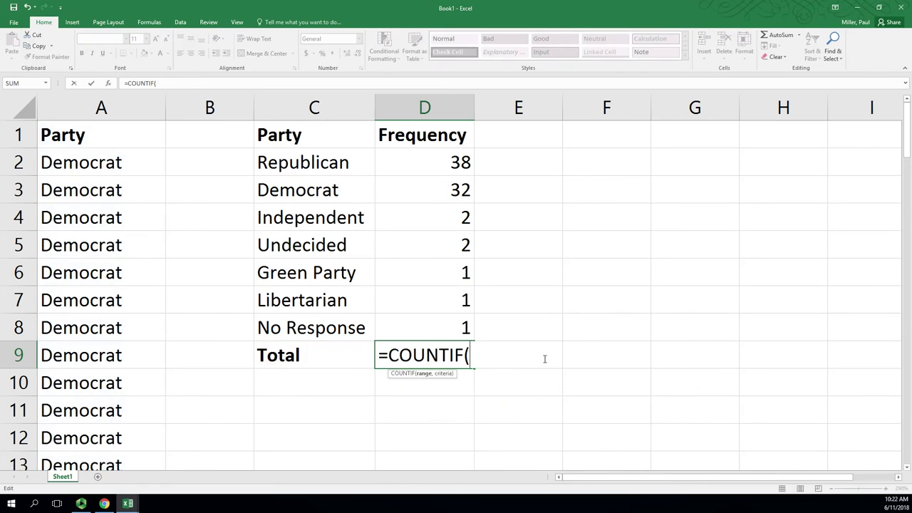
key("Escape")
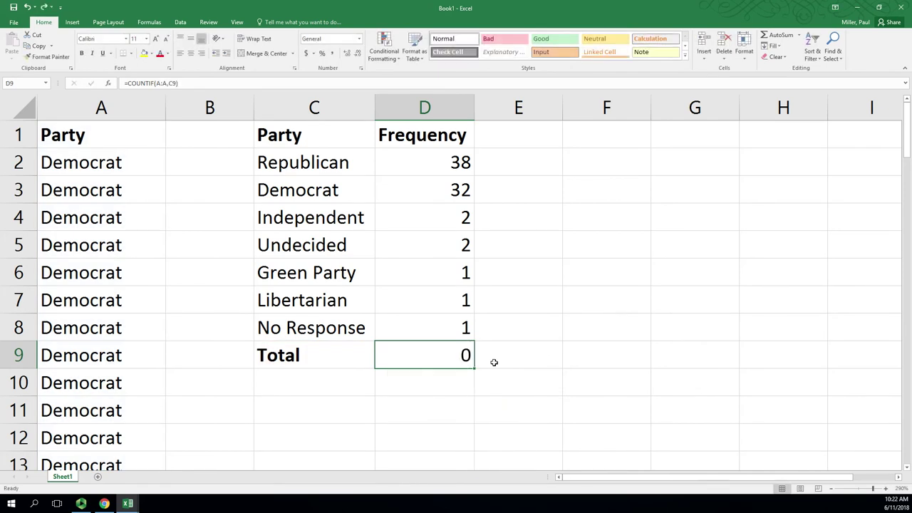
double_click(450, 357)
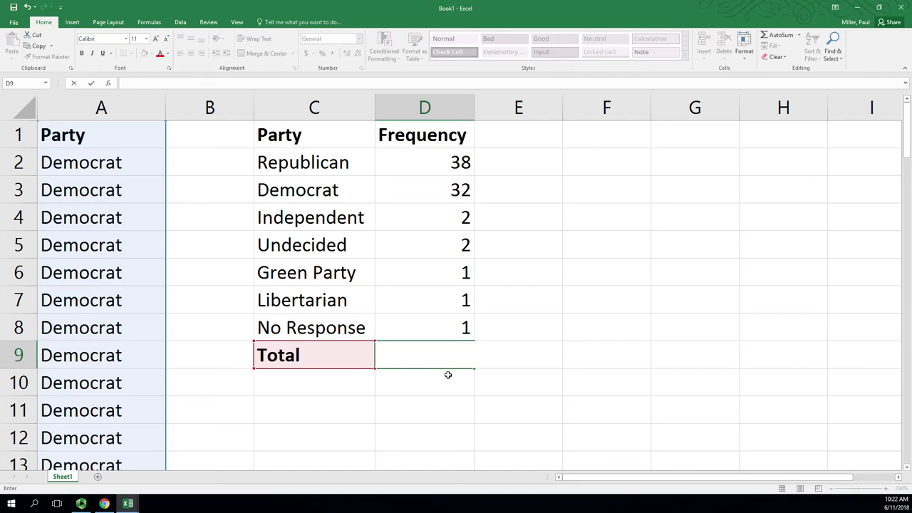
key("ctrl+Return")
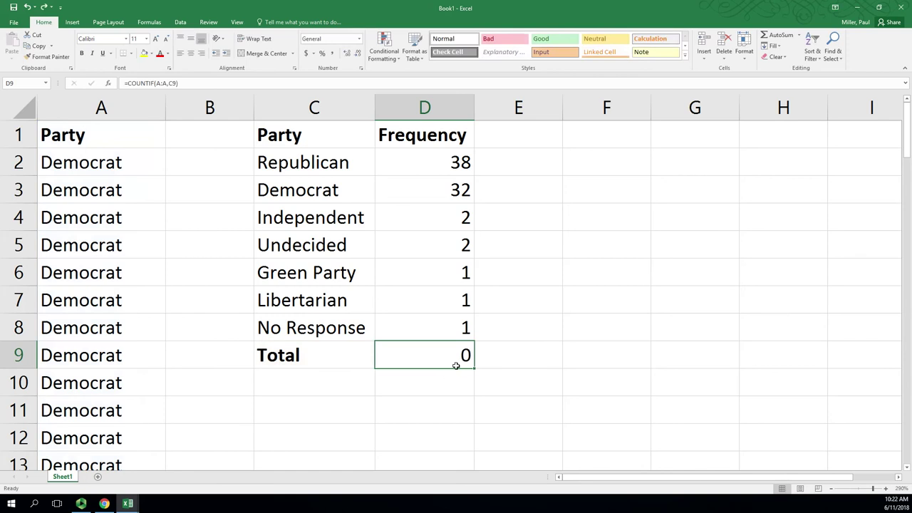
- Clear the COUNTIF formula from D9 and use AutoSum to total the frequencies in D2:D8 there
key("Down")
key("Up")
key("Delete")
left_click_drag(429, 158, 424, 334)
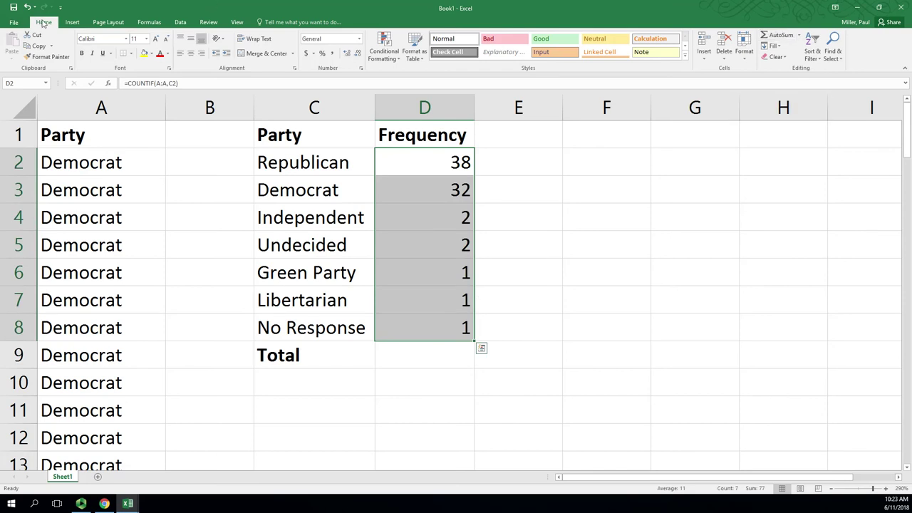
left_click(799, 35)
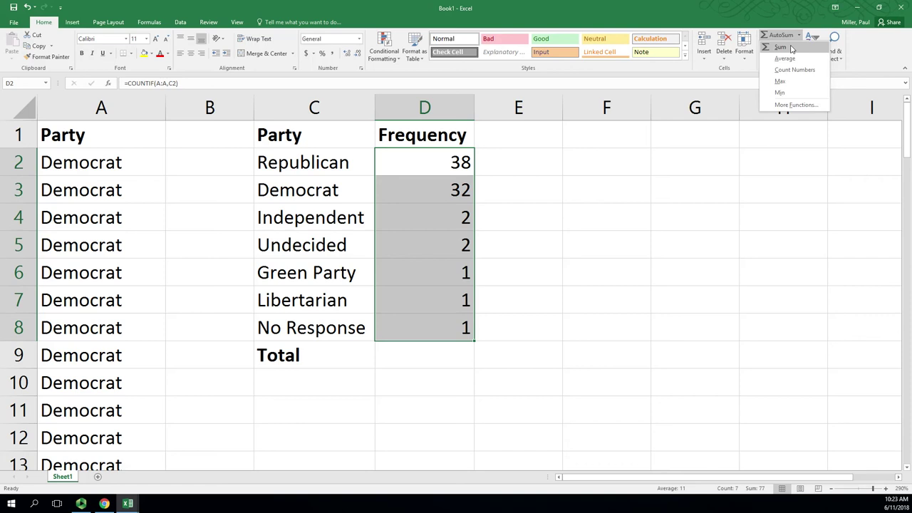
left_click(791, 48)
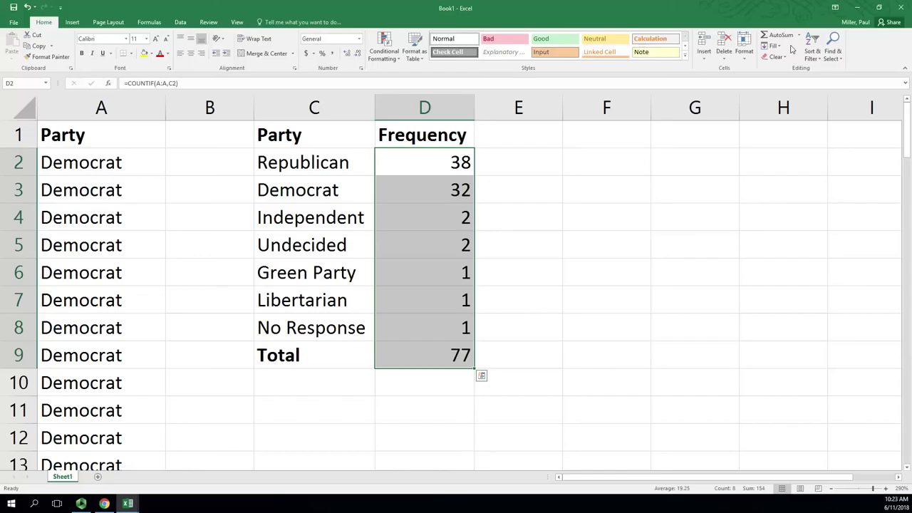
left_click(441, 362)
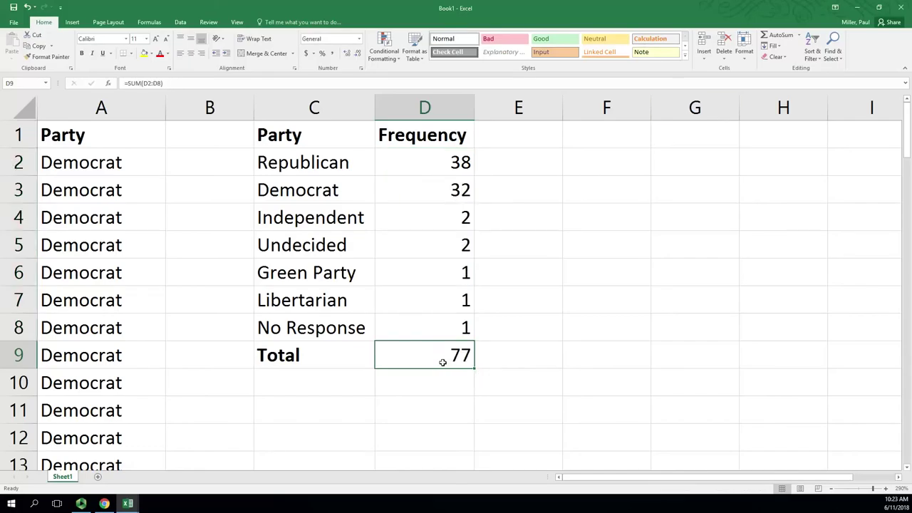
- Remove the range from the SUM formula in D9 and reselect D2:D8 so it reads =SUM(D2:D8)
double_click(452, 356)
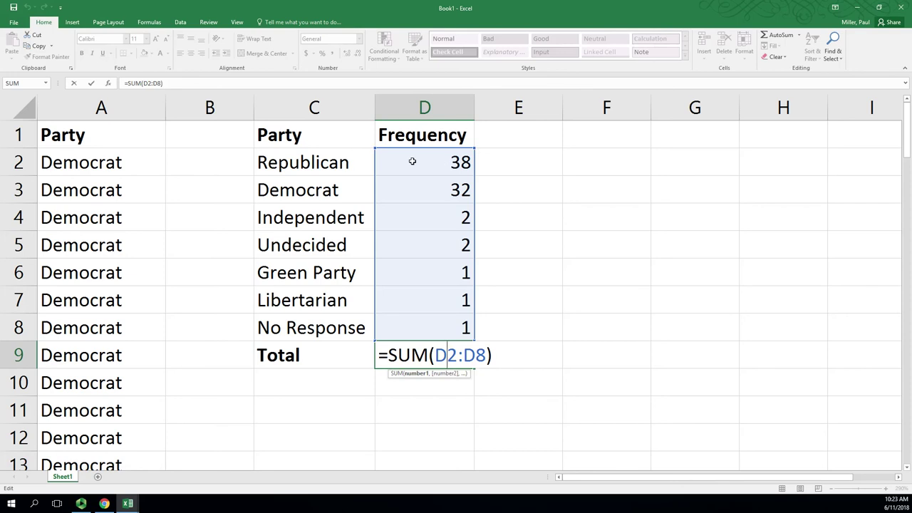
key("Right")
key("Right")
key("BackSpace")
key("BackSpace")
key("BackSpace")
key("BackSpace")
key("BackSpace")
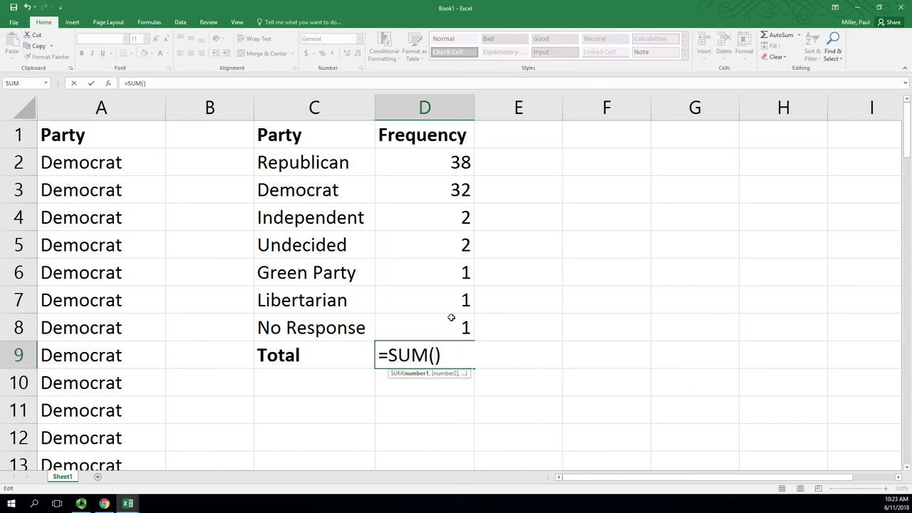
left_click_drag(430, 159, 431, 320)
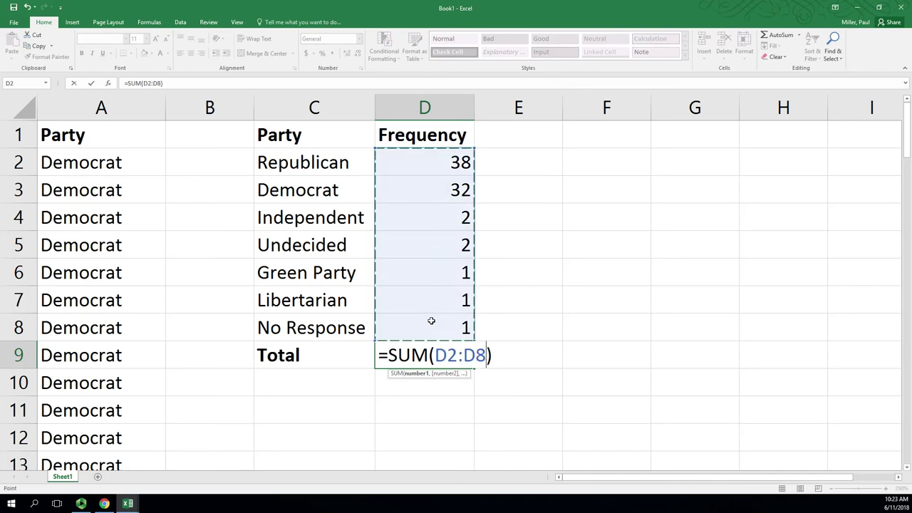
key("Return")
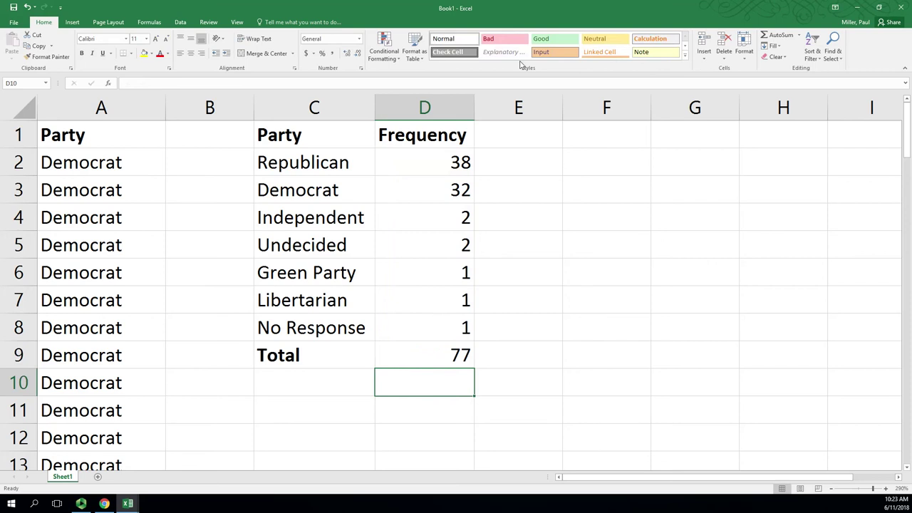
- Add the header Relative Frequency in E1 and widen column E to fit it
left_click(520, 137)
type("Relative ")
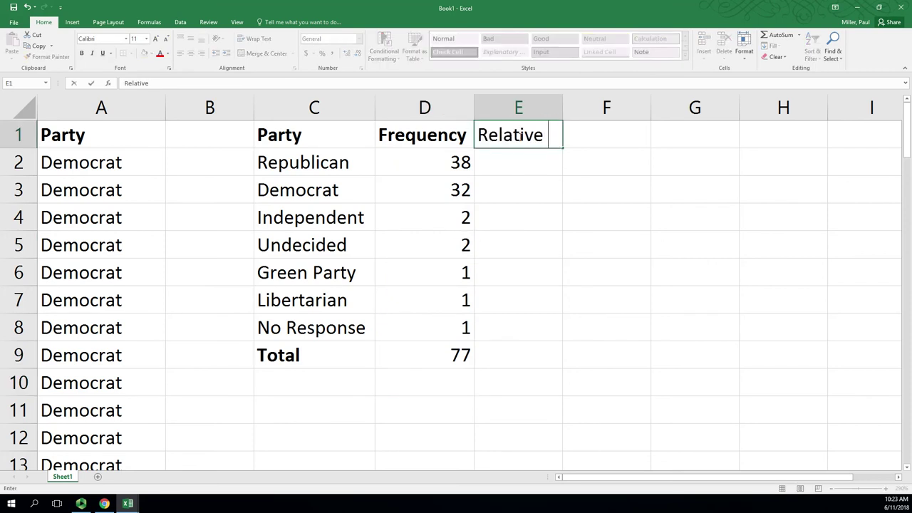
type("Frequency")
key("Return")
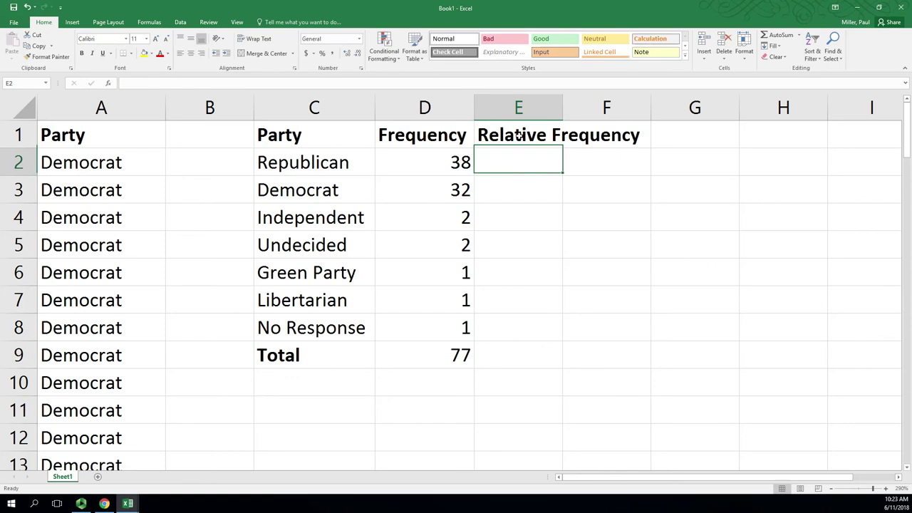
double_click(562, 107)
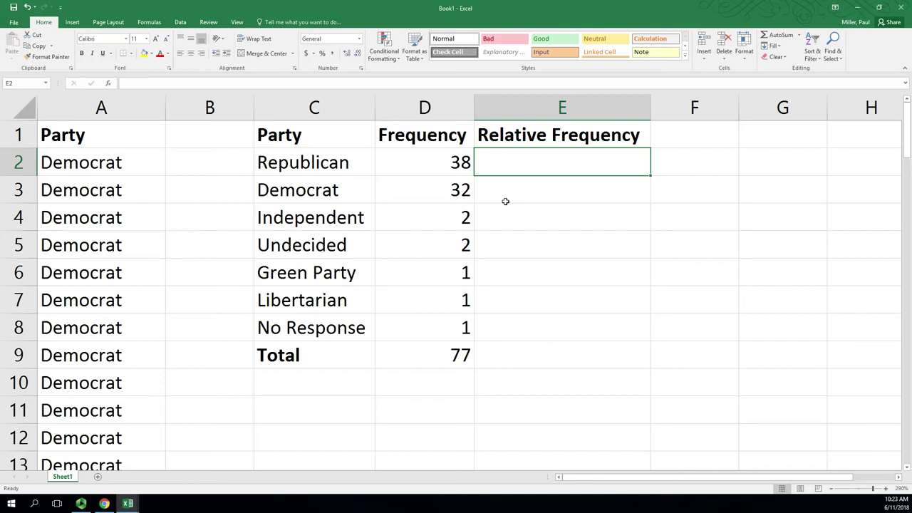
- Enter the formula =D2/D$9 in E2 to divide the Republican frequency by the total, locking only the row of D9
type("=")
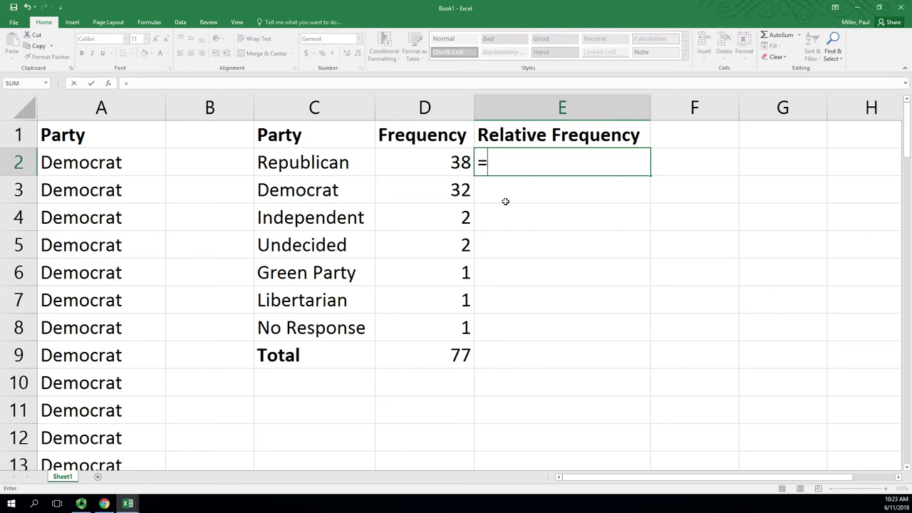
left_click(440, 162)
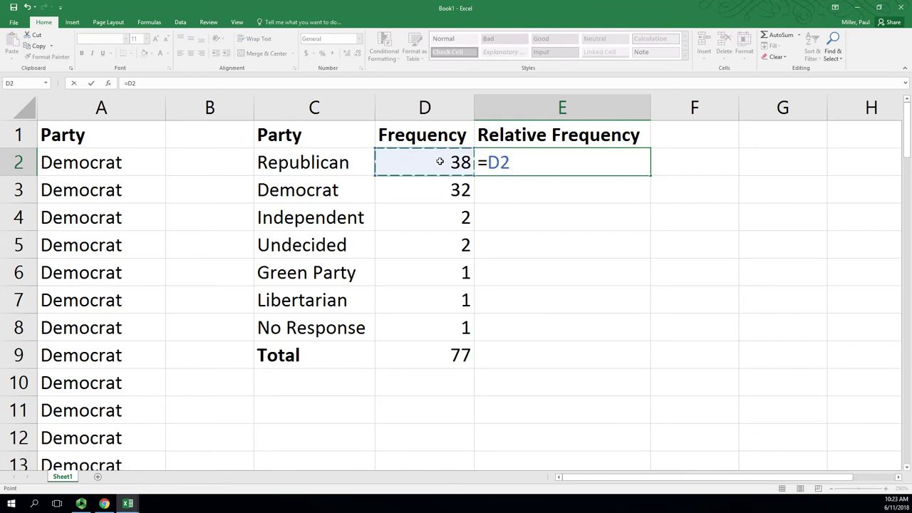
type("/")
left_click(448, 358)
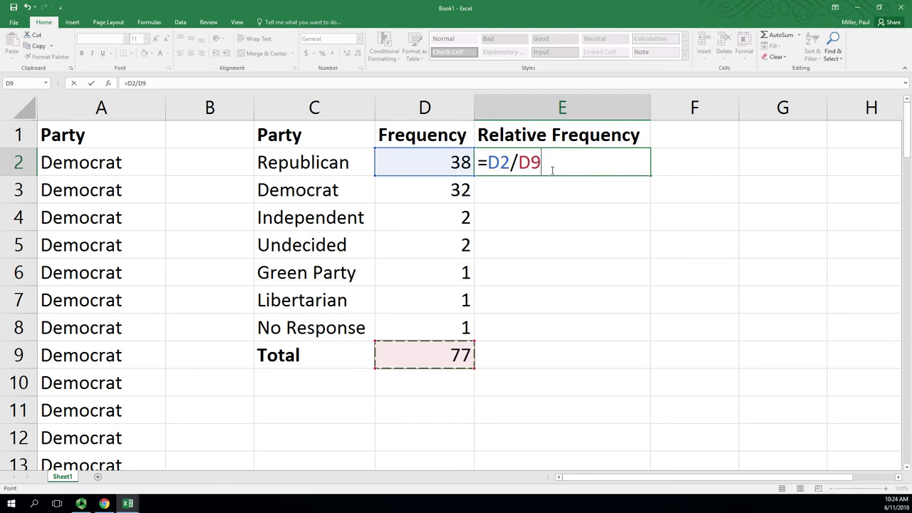
key("F4")
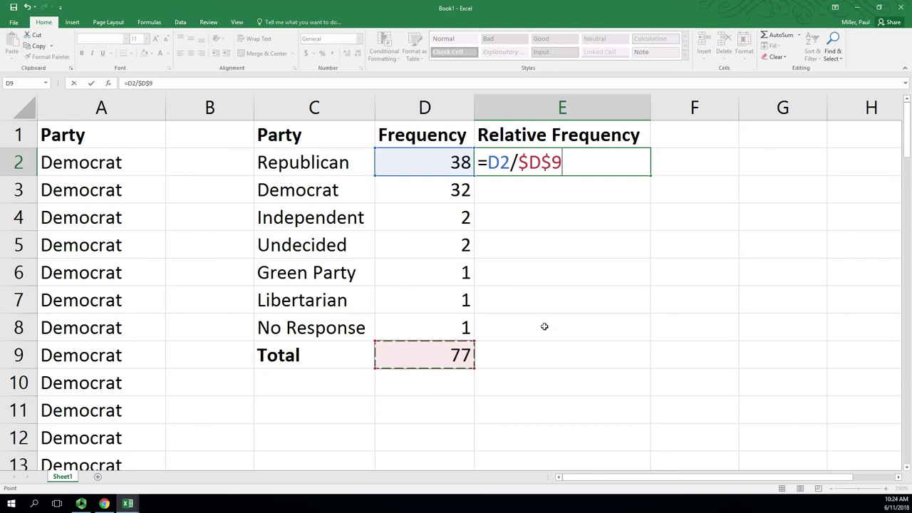
key("F4")
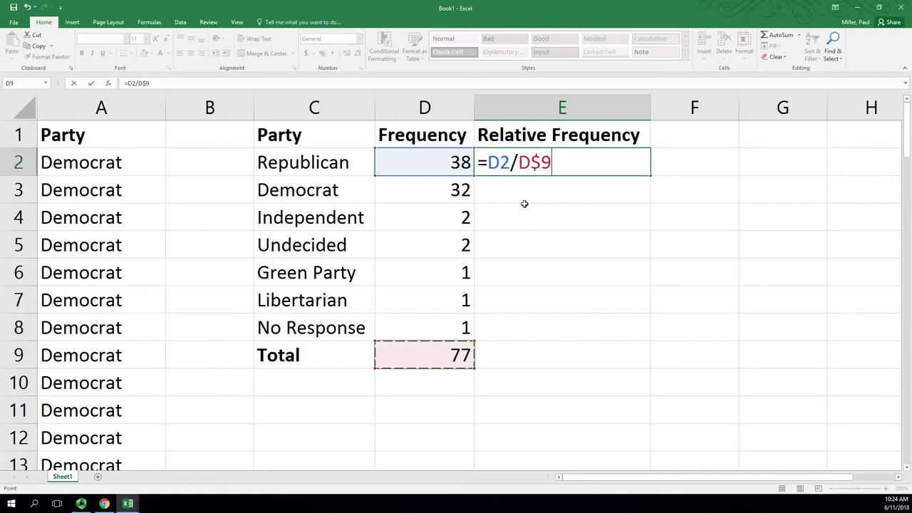
key("F4")
key("F4")
key("F4")
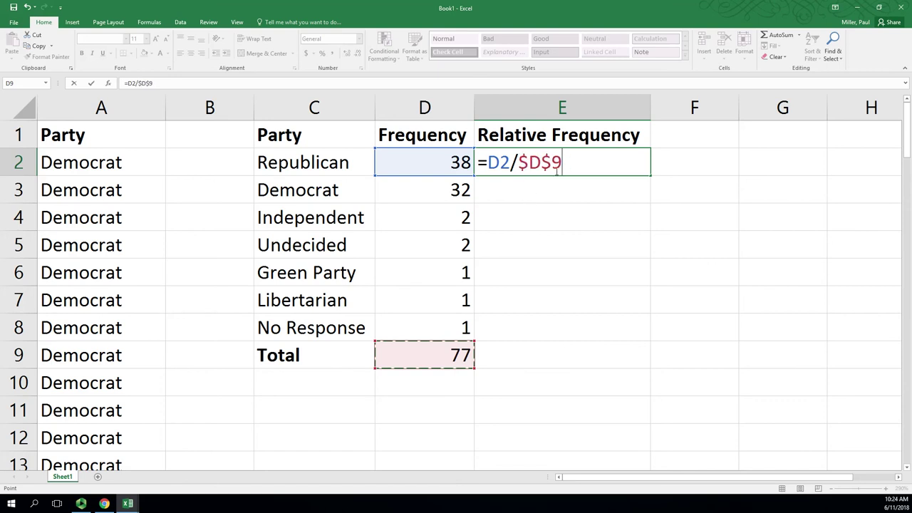
left_click(533, 165)
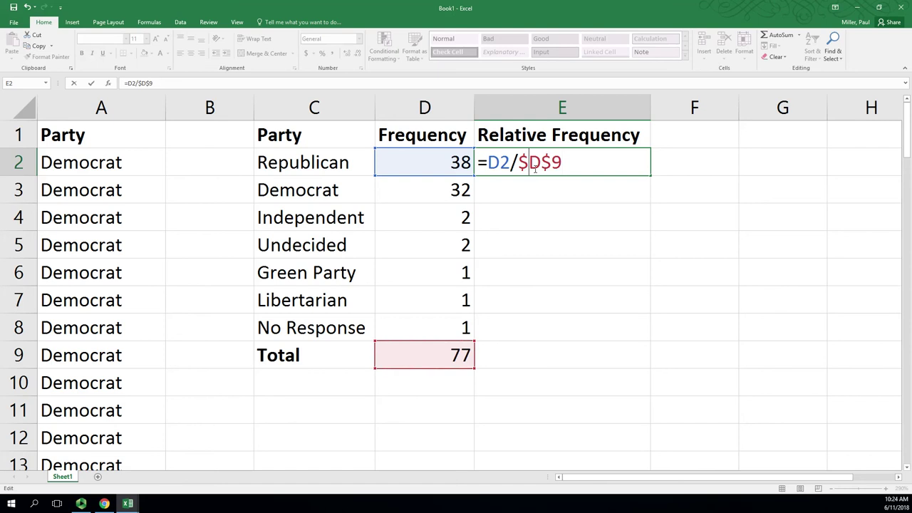
key("BackSpace")
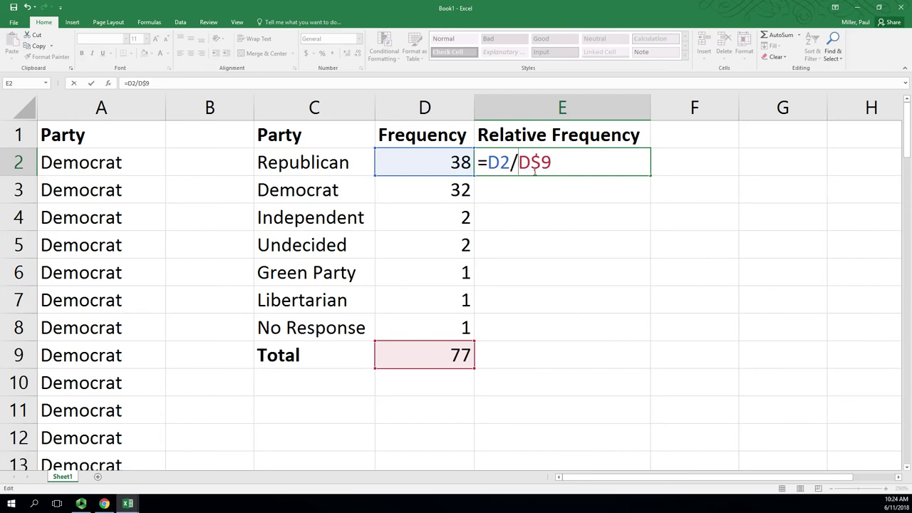
key("Return")
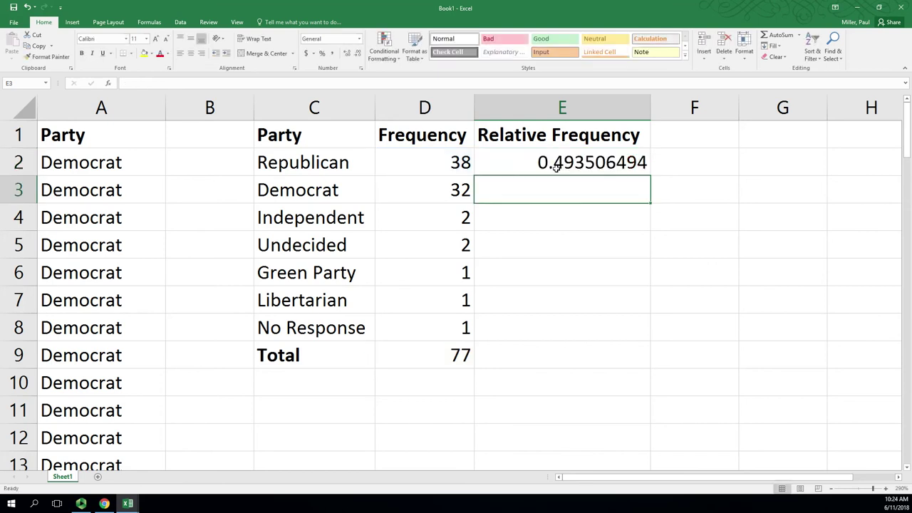
- Remove the row lock from the D9 reference in E2's formula and reinsert its dollar sign by hand, giving =D2/D$9
double_click(562, 162)
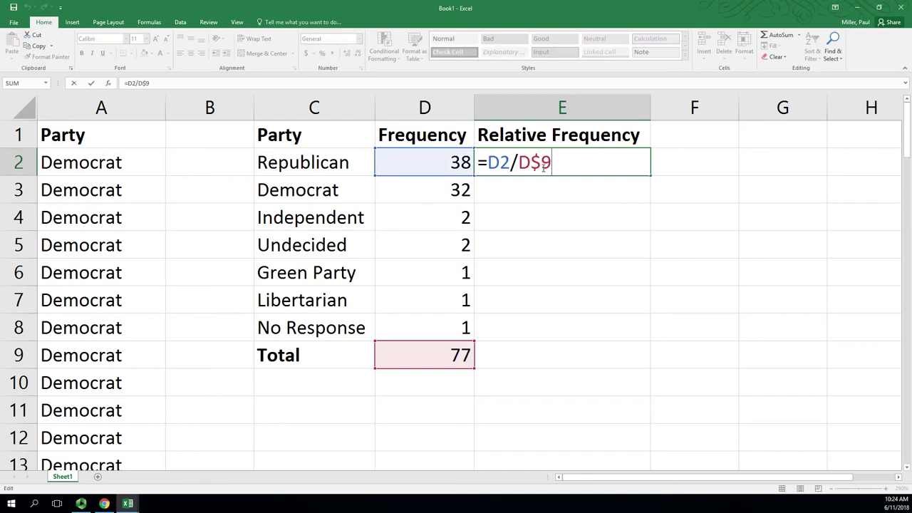
key("Left")
key("BackSpace")
key("Return")
double_click(570, 162)
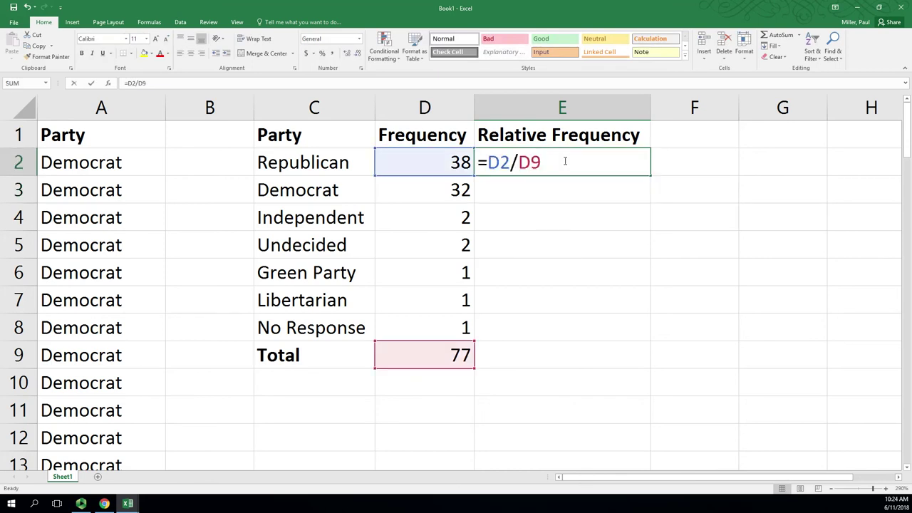
left_click(533, 162)
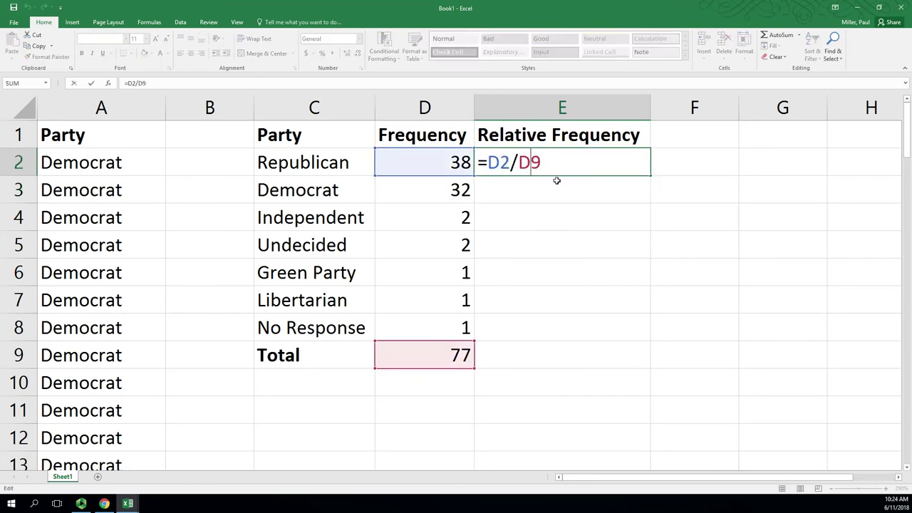
type("$")
left_click(581, 166)
key("Return")
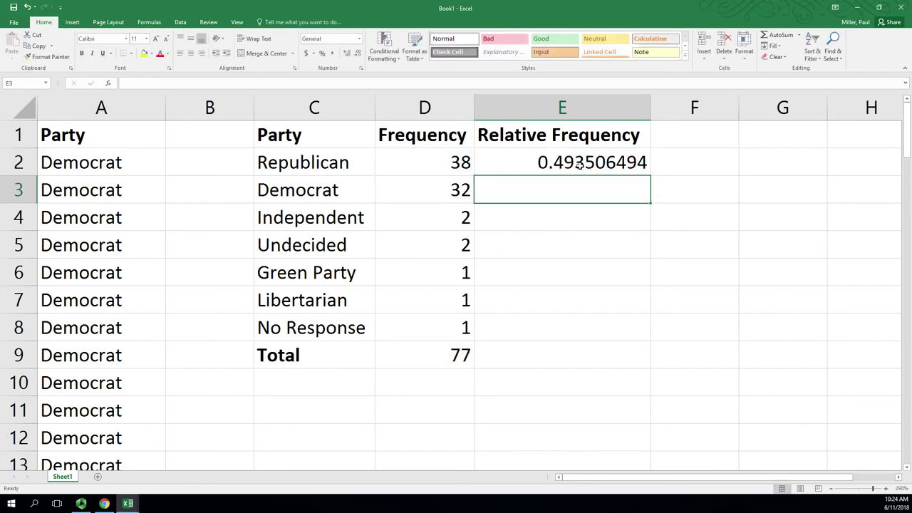
- Fill the relative frequency formula from E2 down through E8 for the remaining party categories
left_click(611, 164)
left_click_drag(650, 176, 651, 339)
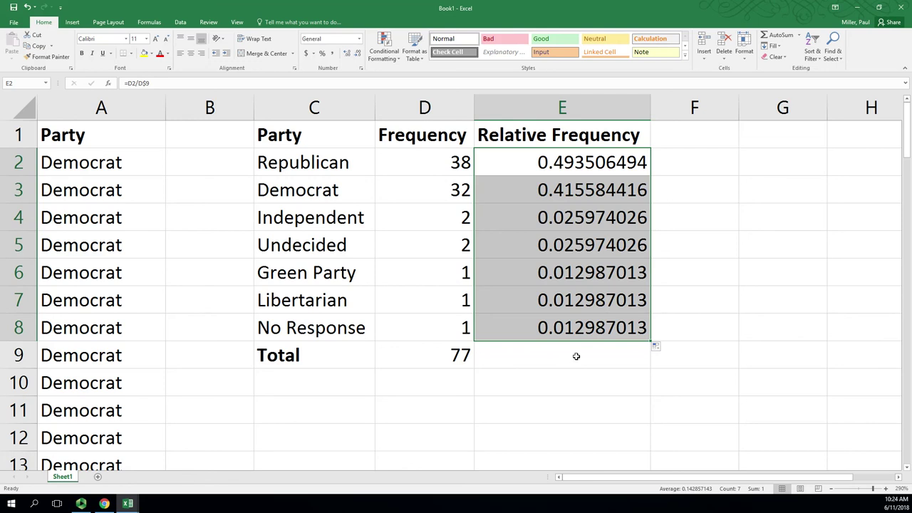
- Try extending the relative frequency formula into the Total row at E9, and clear that cell again
left_click_drag(649, 340, 653, 350)
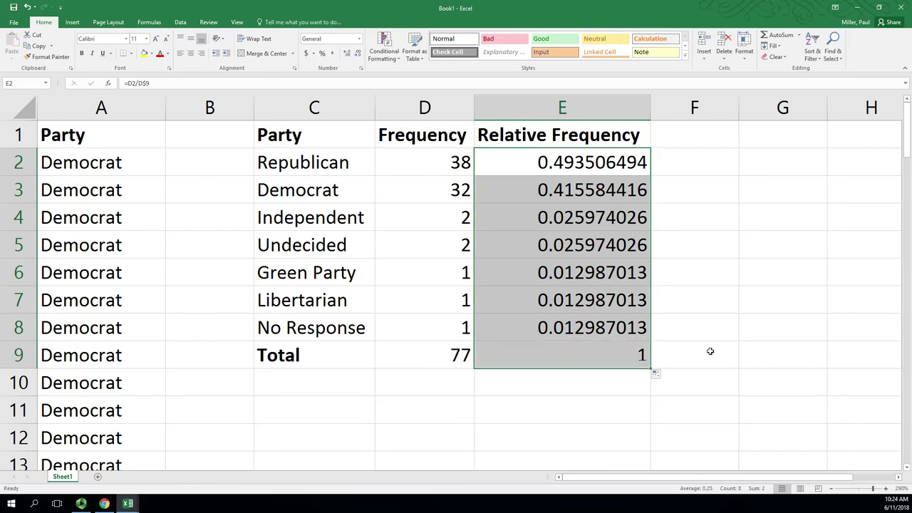
left_click(601, 363)
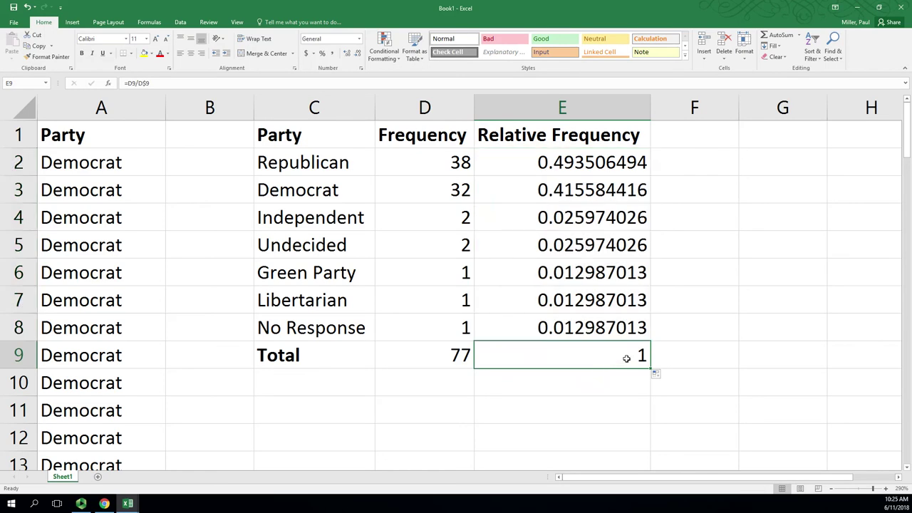
key("Delete")
left_click(696, 215)
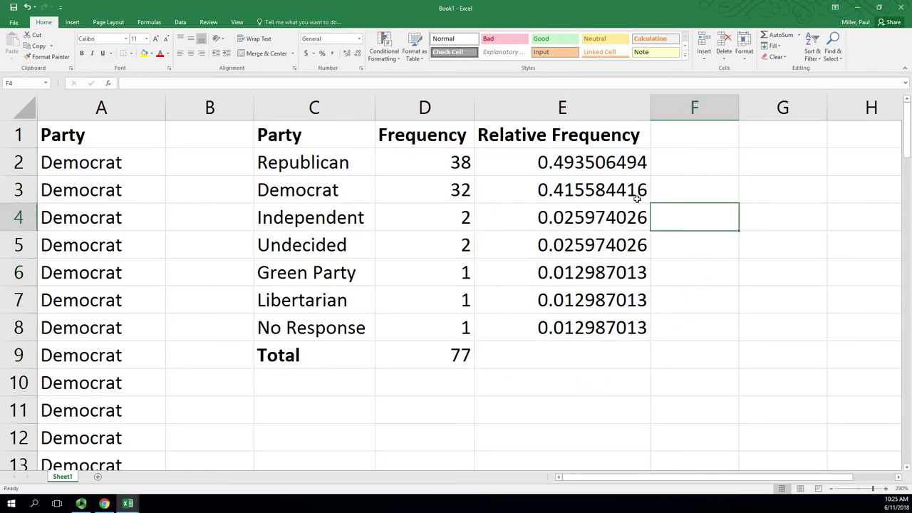
- Reduce the relative frequencies in E2:E8 to three decimal places
left_click_drag(580, 169, 590, 329)
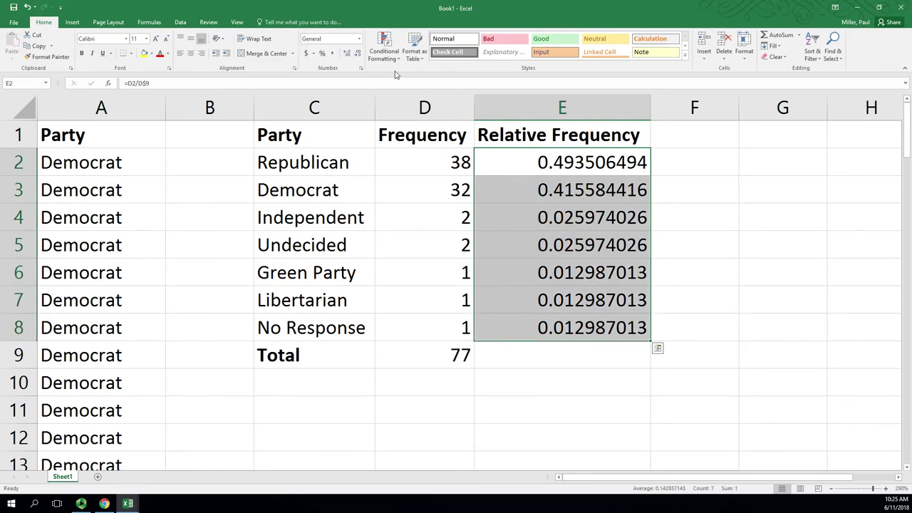
left_click(354, 56)
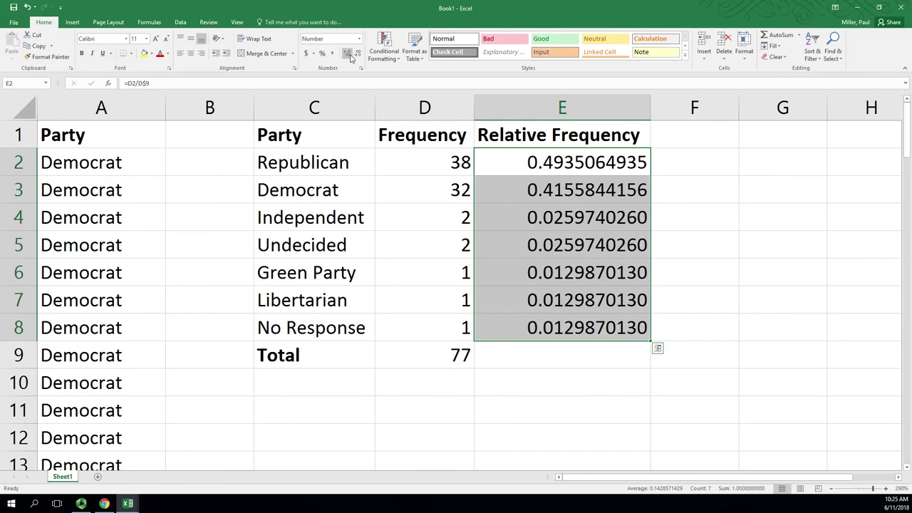
left_click(356, 56)
left_click(355, 55)
left_click(356, 56)
left_click(357, 56)
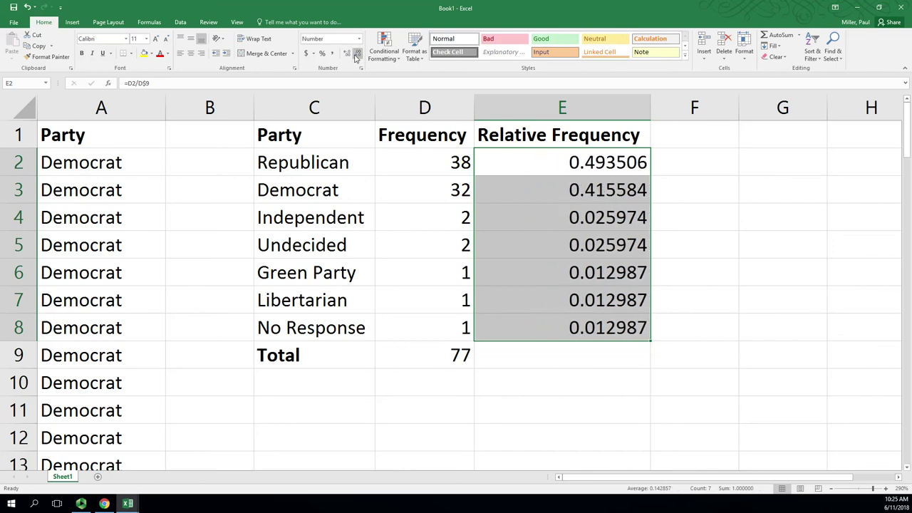
left_click(358, 57)
left_click(357, 55)
left_click(357, 56)
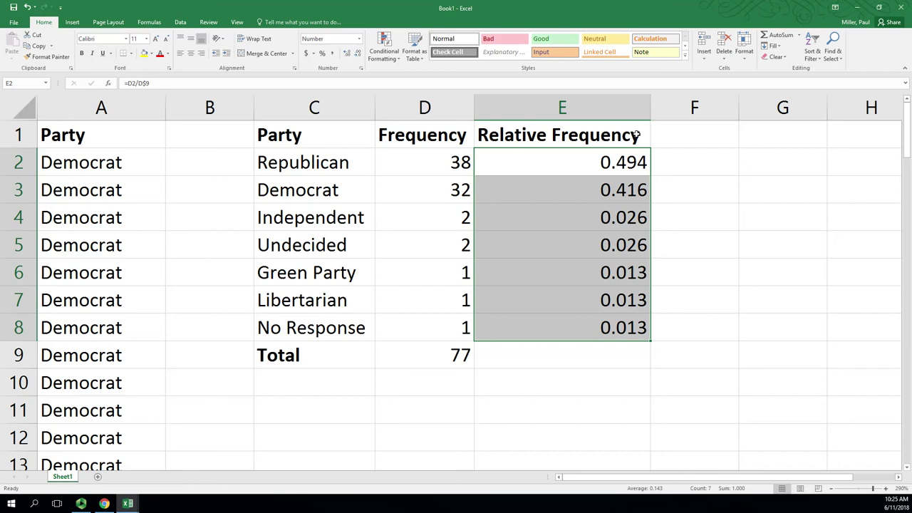
- Try the Percentage format on E2:E8 and return the range to the Number format with three decimal places
left_click(321, 57)
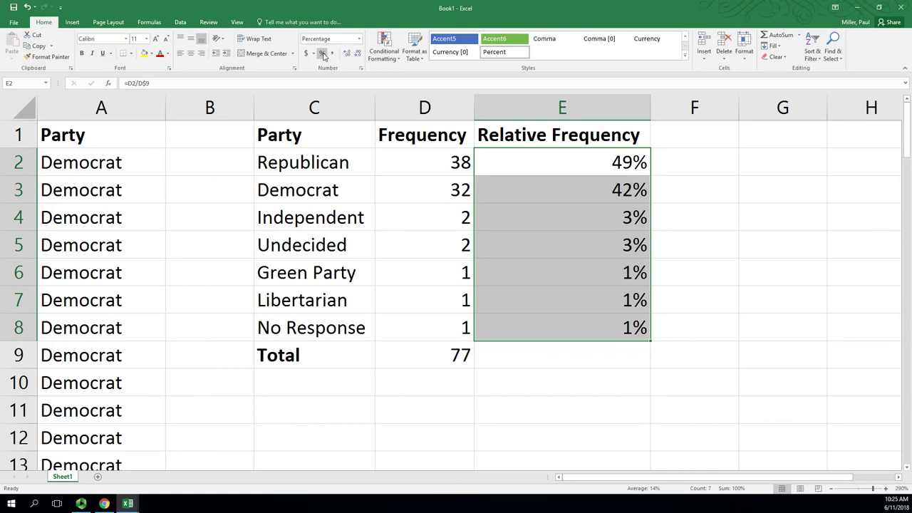
left_click(359, 39)
left_click(334, 76)
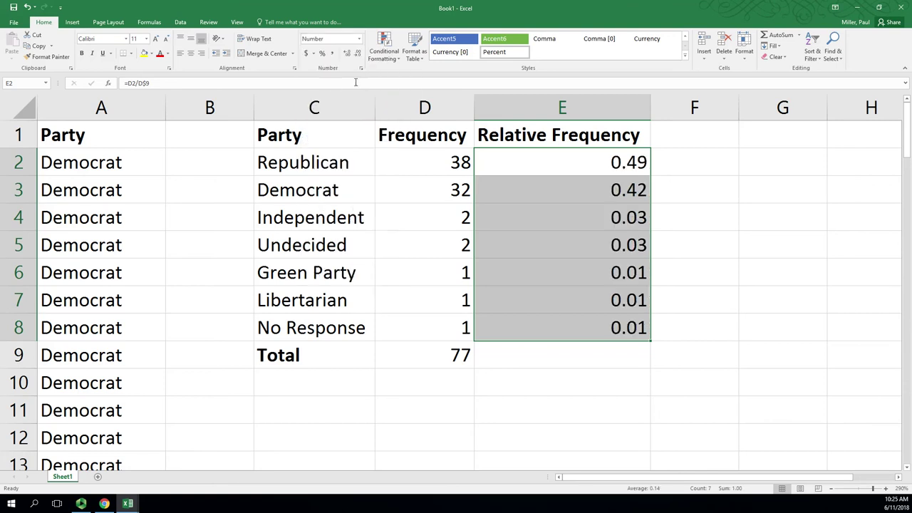
left_click(348, 54)
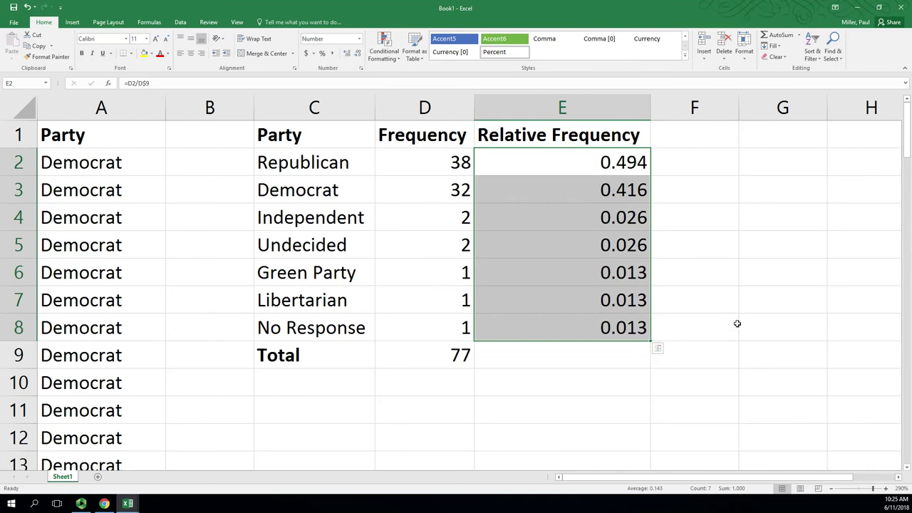
left_click(720, 307)
- Select the relative frequencies in E2:E8 and check their sum without adding a formula
left_click(622, 378)
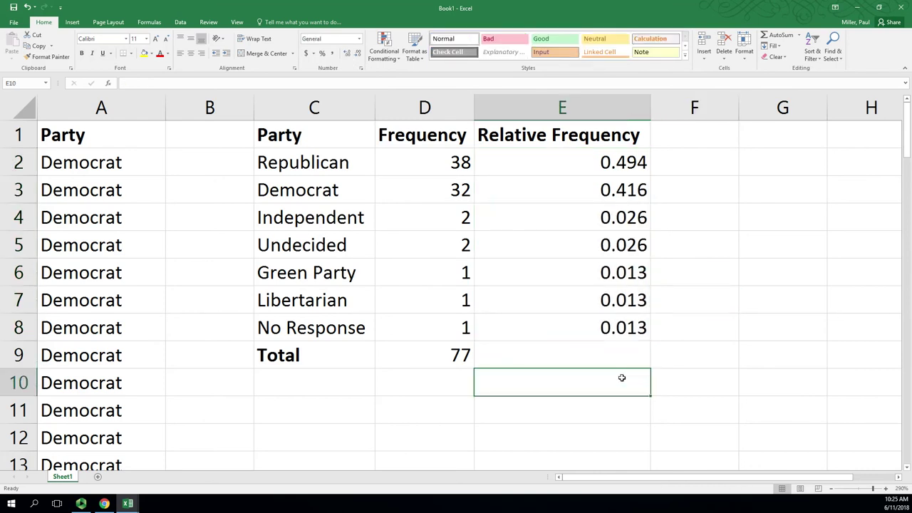
left_click(603, 225)
left_click_drag(605, 160, 622, 328)
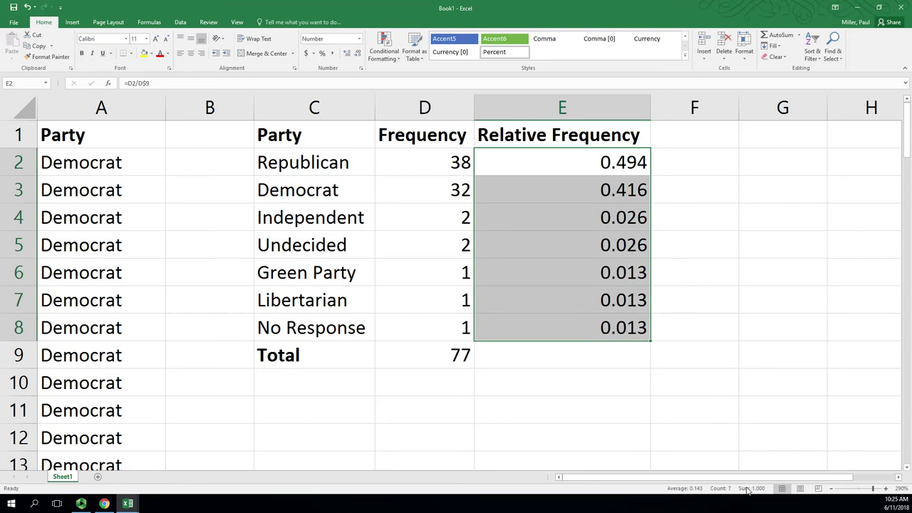
left_click(696, 240)
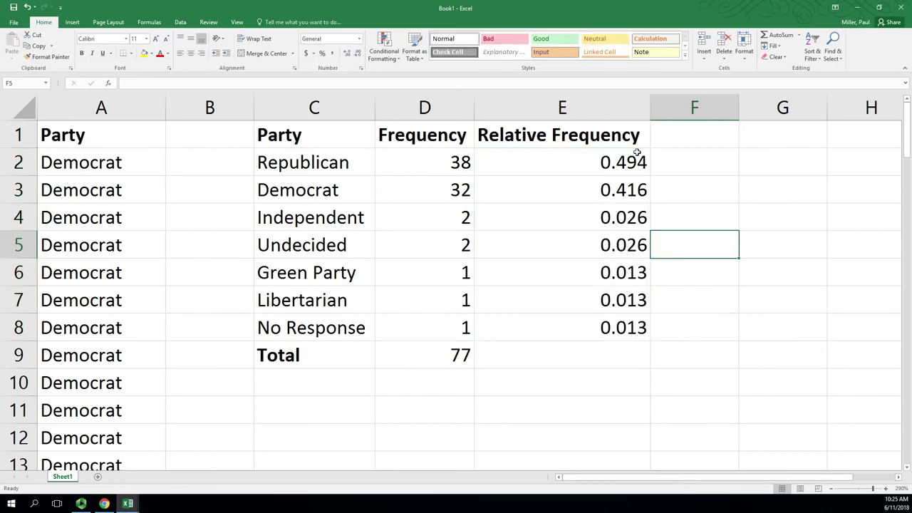
left_click_drag(635, 155, 632, 333)
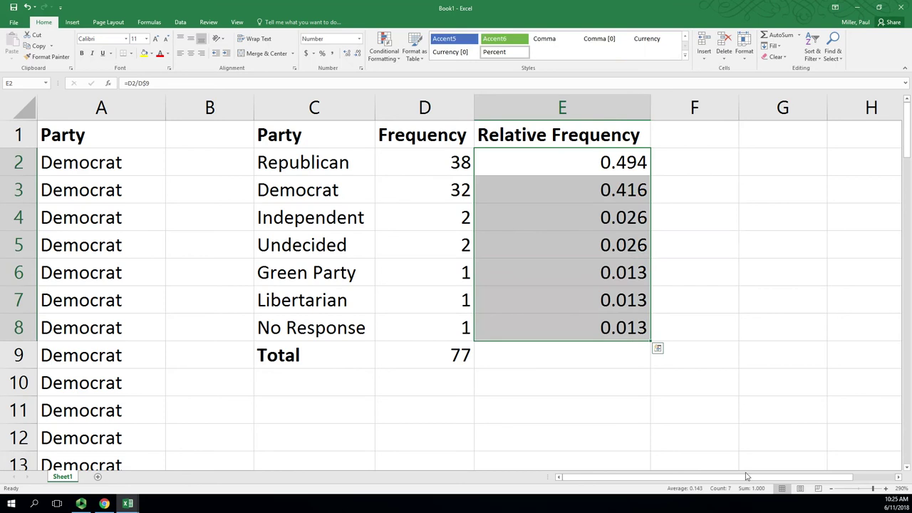